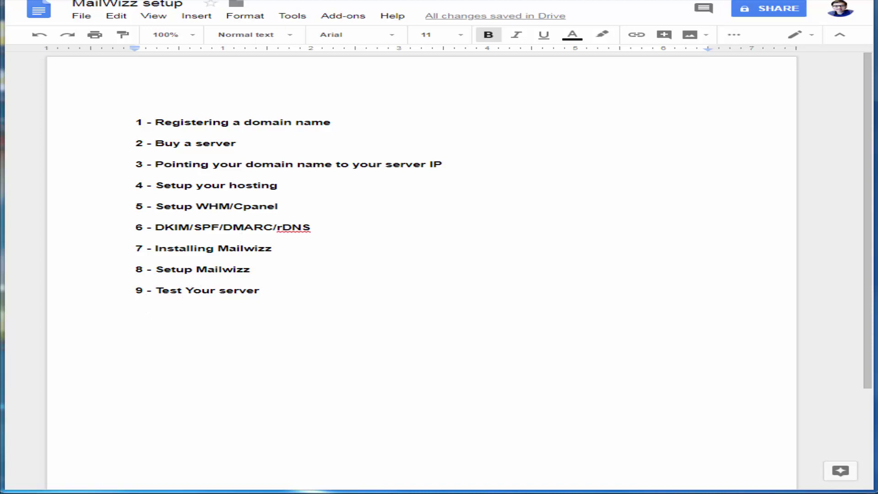
Paste the Godaddy/Namecheap registrar line and the MXToolbox and Spamhaus blacklist URLs under item 1
{"action": "type", "text": "Godaddy.com or Namecheap.com https://mxtoolbox.com/blacklists.aspx https://www.spamhaus.org/lookup/"}
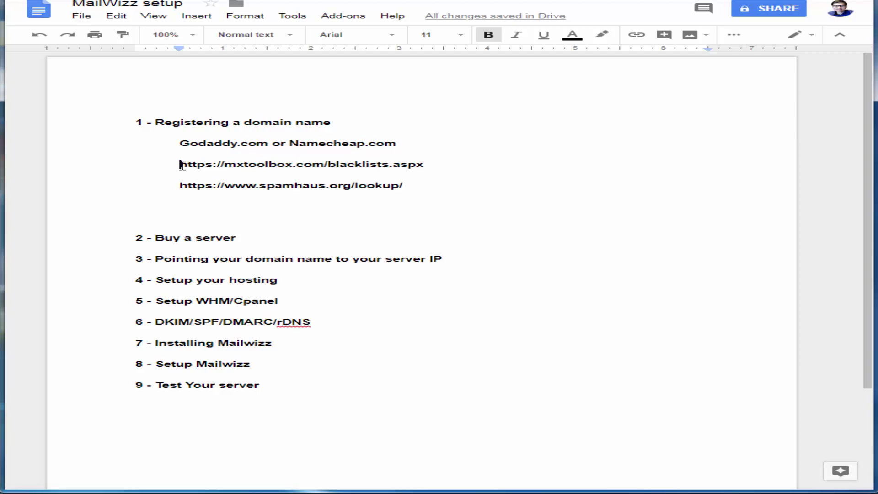
Correct the RAM minimum from 2MB to 2GB and extend the 'IP - 1' line with ' IP'
{"action": "left_click_drag", "start_coordinate": [183, 165], "coordinate": [203, 178]}
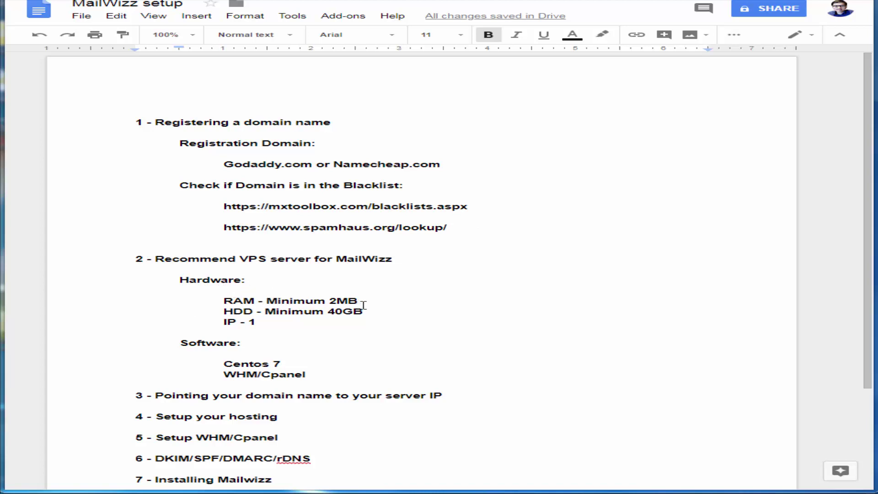
{"action": "left_click", "coordinate": [347, 301]}
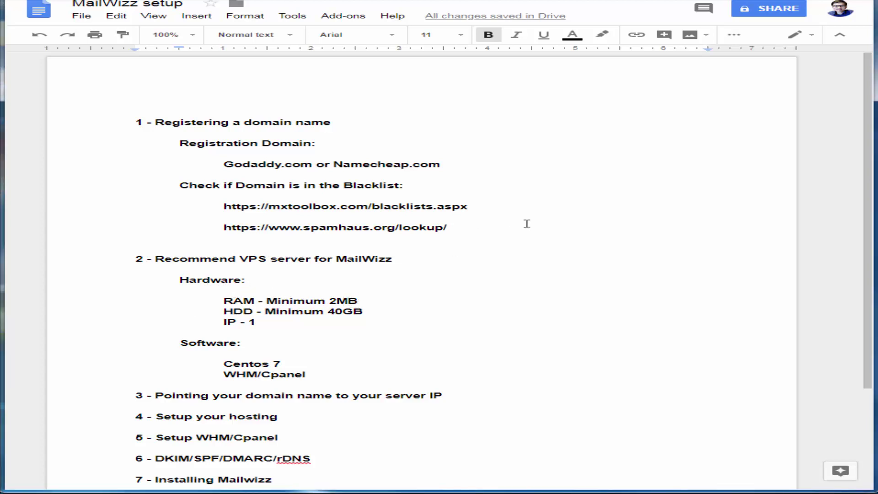
{"action": "key", "text": "BackSpace"}
{"action": "type", "text": "G"}
{"action": "left_click", "coordinate": [268, 321]}
{"action": "type", "text": "IP"}
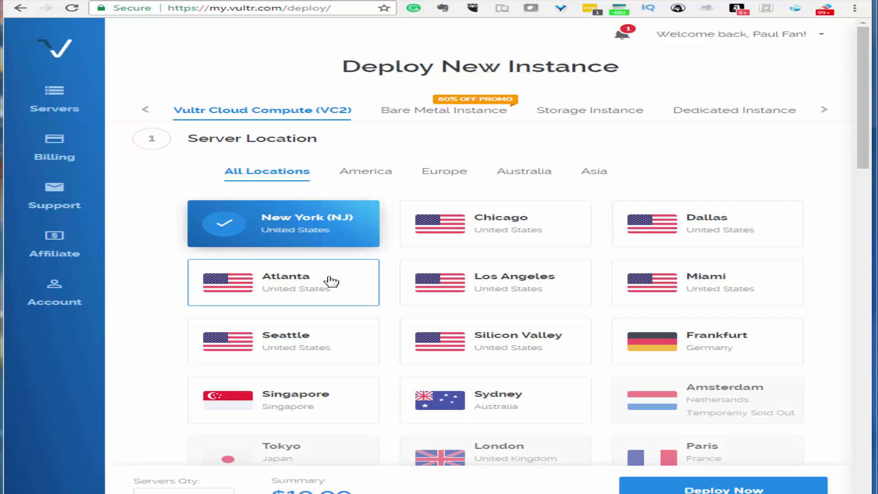
Request a notification for when the sold-out Tokyo location has capacity
{"action": "left_click", "coordinate": [314, 451]}
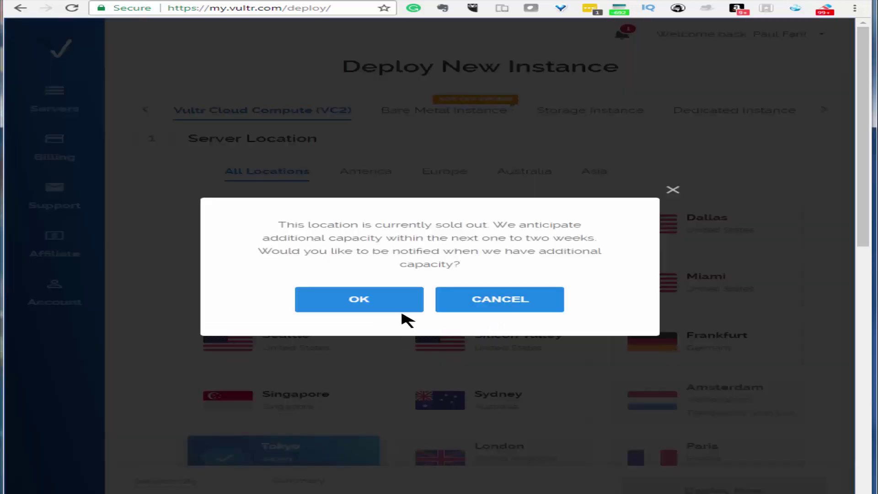
{"action": "left_click", "coordinate": [391, 302]}
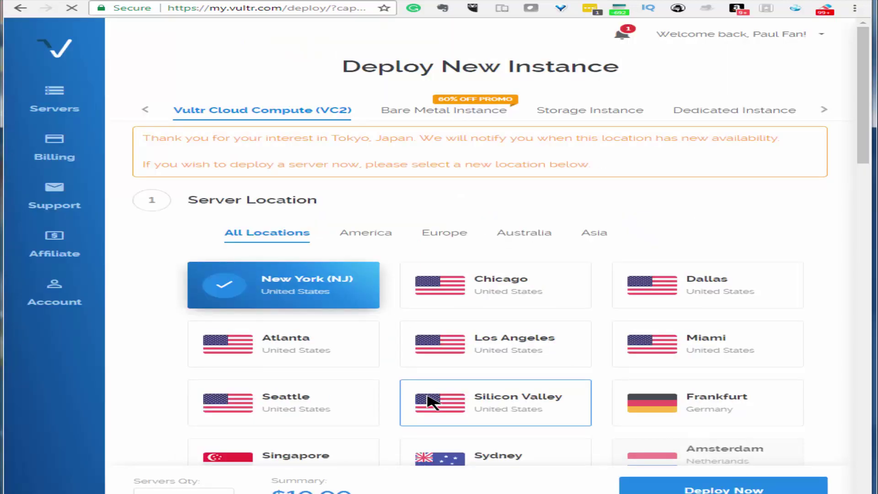
{"action": "scroll", "coordinate": [430, 400], "scroll_direction": "down", "scroll_amount": 2}
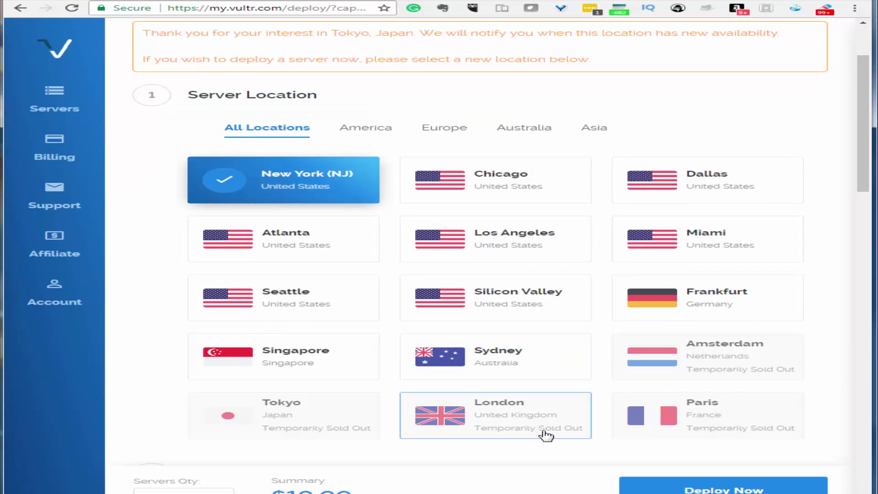
Choose Singapore as the server location and review the remaining server options
{"action": "left_click", "coordinate": [311, 360]}
{"action": "scroll", "coordinate": [386, 408], "scroll_direction": "down", "scroll_amount": 1}
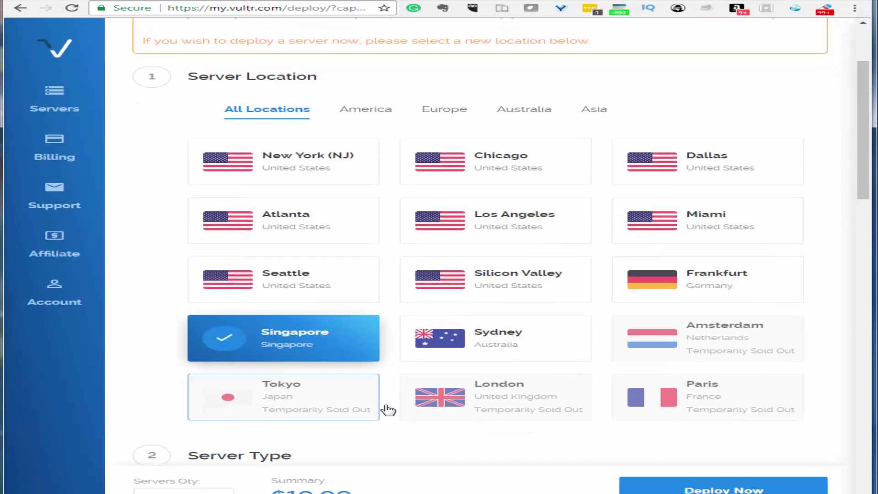
{"action": "scroll", "coordinate": [389, 410], "scroll_direction": "down", "scroll_amount": 2}
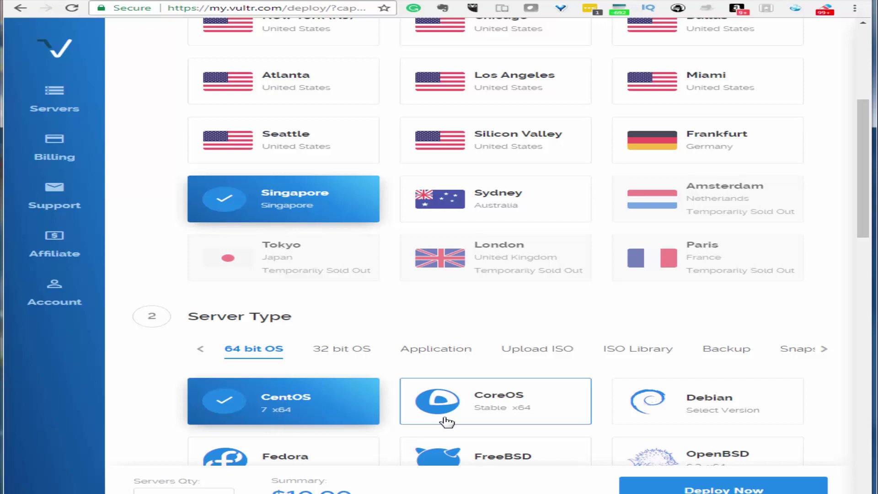
{"action": "scroll", "coordinate": [496, 438], "scroll_direction": "down", "scroll_amount": 1}
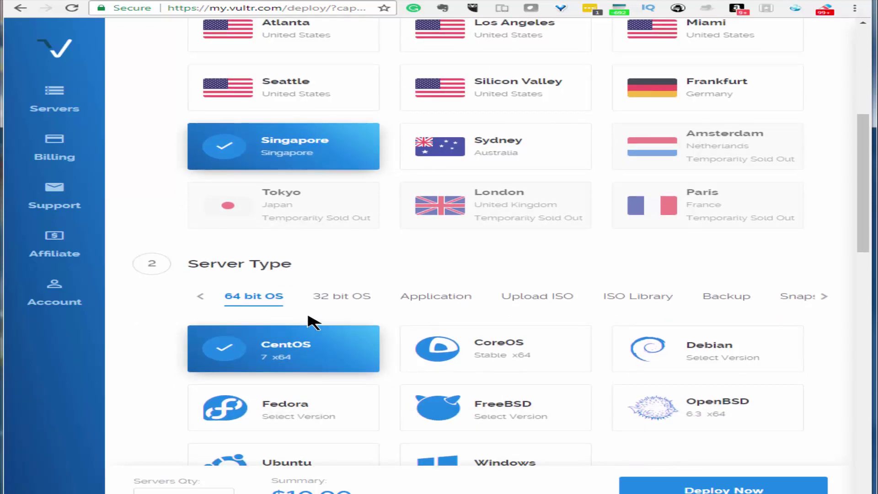
{"action": "scroll", "coordinate": [333, 320], "scroll_direction": "down", "scroll_amount": 2}
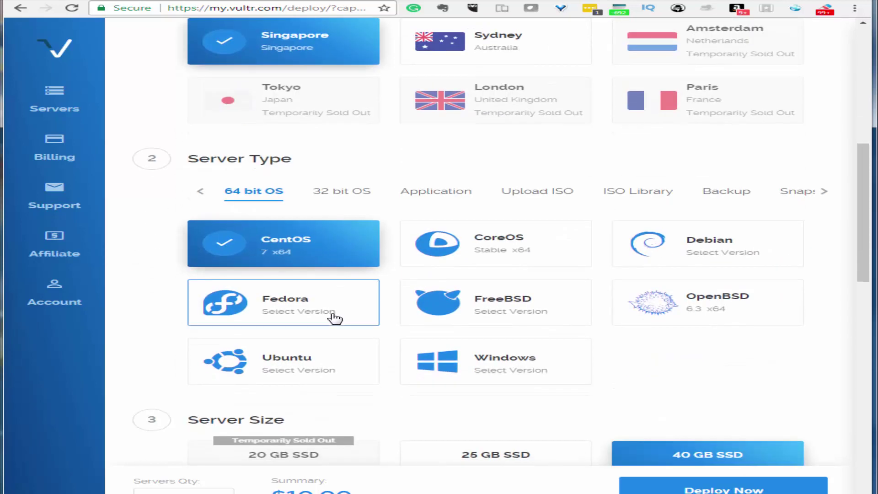
{"action": "scroll", "coordinate": [336, 319], "scroll_direction": "down", "scroll_amount": 2}
{"action": "scroll", "coordinate": [341, 327], "scroll_direction": "down", "scroll_amount": 2}
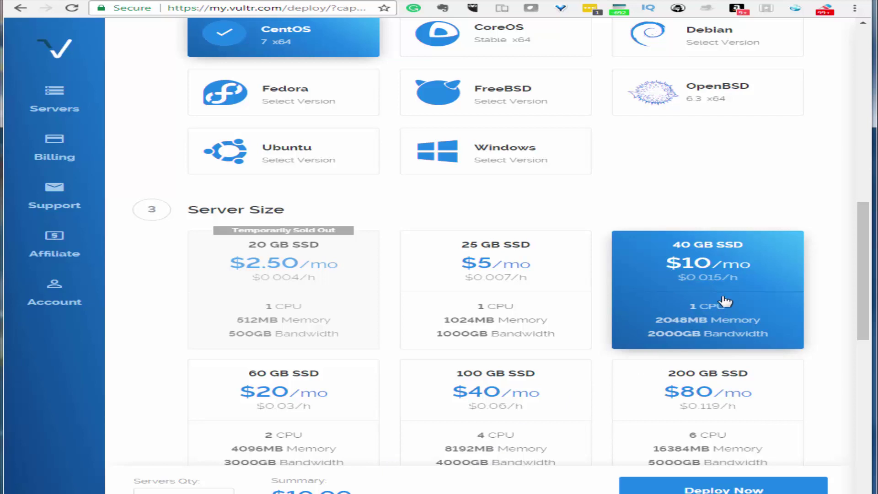
{"action": "scroll", "coordinate": [580, 412], "scroll_direction": "down", "scroll_amount": 6}
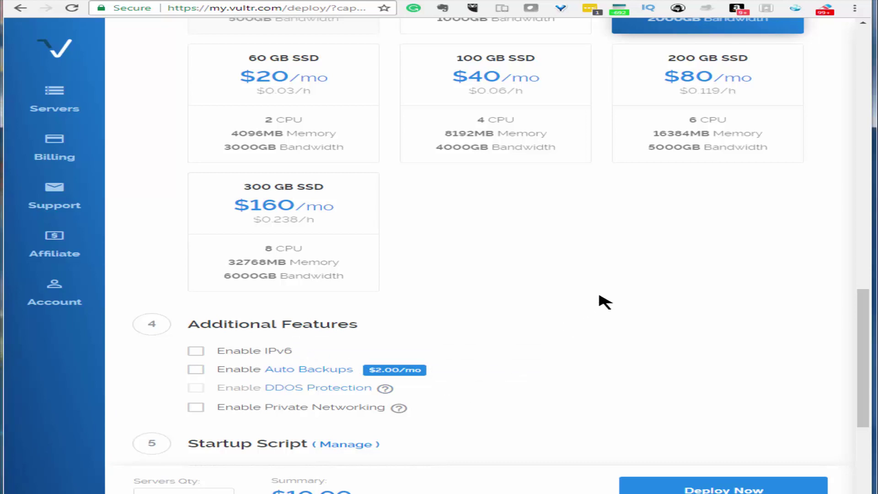
{"action": "scroll", "coordinate": [606, 302], "scroll_direction": "up", "scroll_amount": 10}
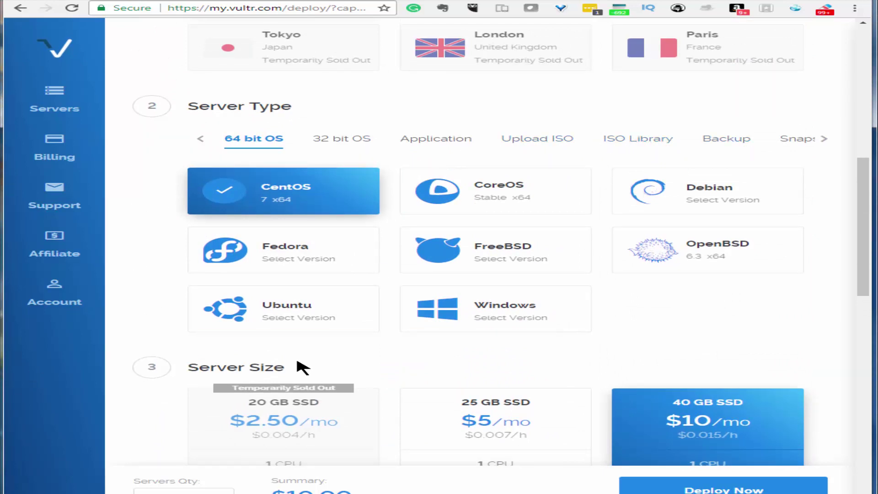
Select cPanel on CentOS 7 as the server's one-click application
{"action": "left_click", "coordinate": [431, 148]}
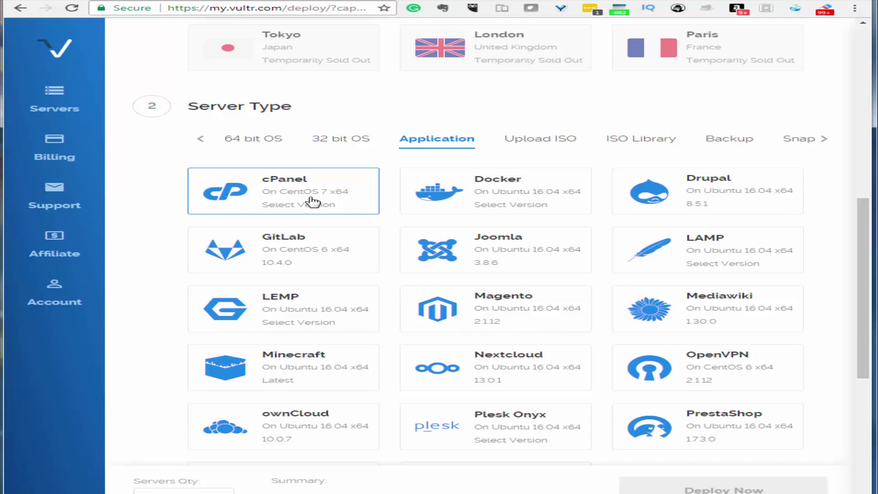
{"action": "left_click", "coordinate": [312, 201]}
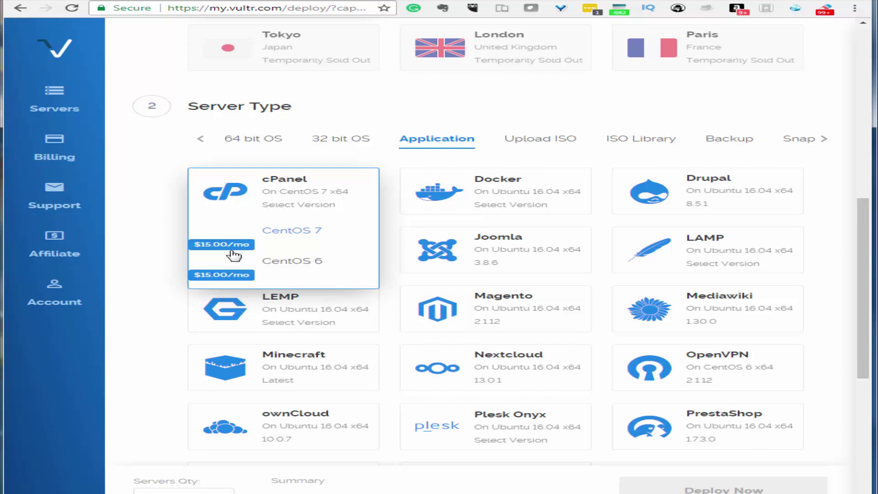
{"action": "left_click", "coordinate": [310, 236]}
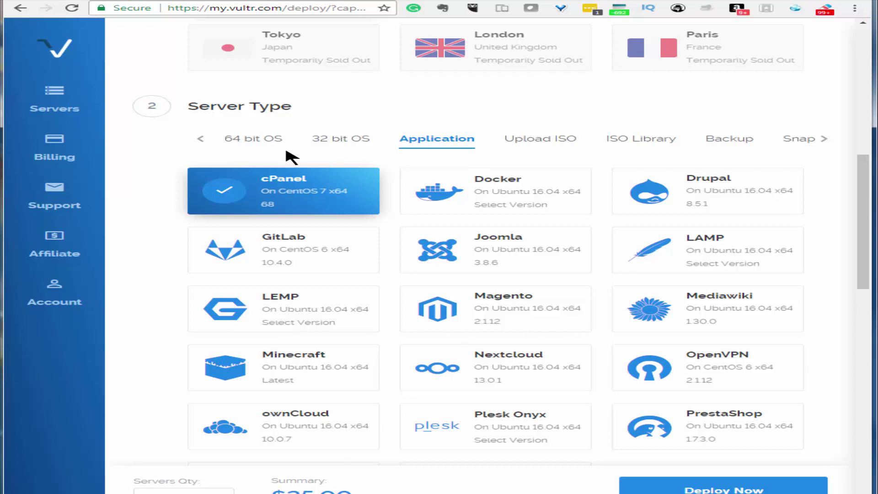
{"action": "scroll", "coordinate": [497, 386], "scroll_direction": "down", "scroll_amount": 10}
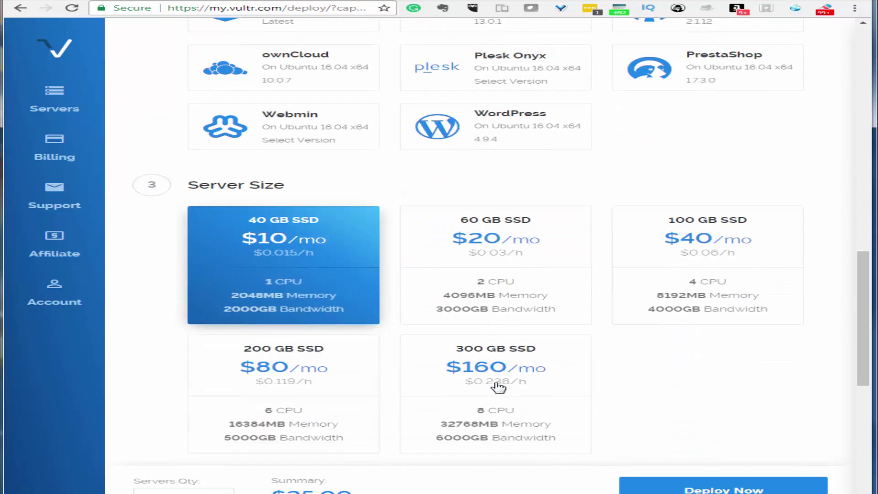
{"action": "scroll", "coordinate": [499, 389], "scroll_direction": "down", "scroll_amount": 3}
{"action": "scroll", "coordinate": [498, 390], "scroll_direction": "down", "scroll_amount": 3}
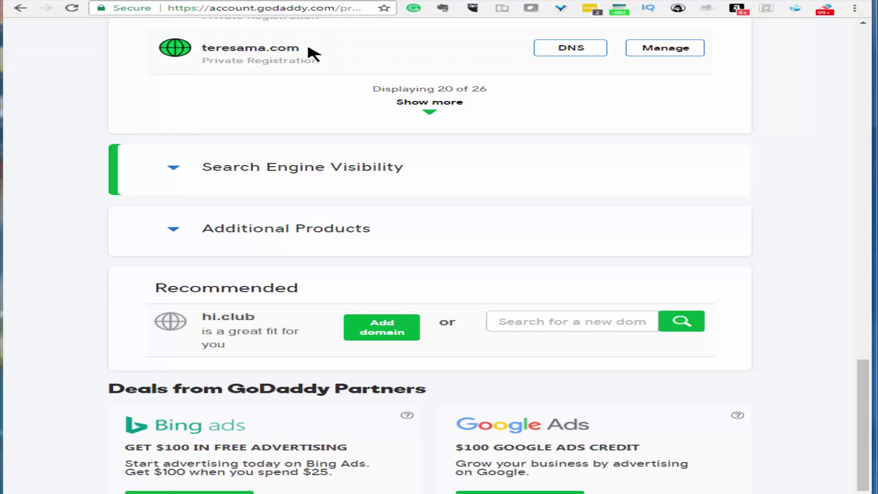
Copy the domain teresama.com from GoDaddy and select the vultr.com hostname placeholder
{"action": "left_click_drag", "start_coordinate": [309, 49], "coordinate": [205, 49]}
{"action": "right_click", "coordinate": [235, 49]}
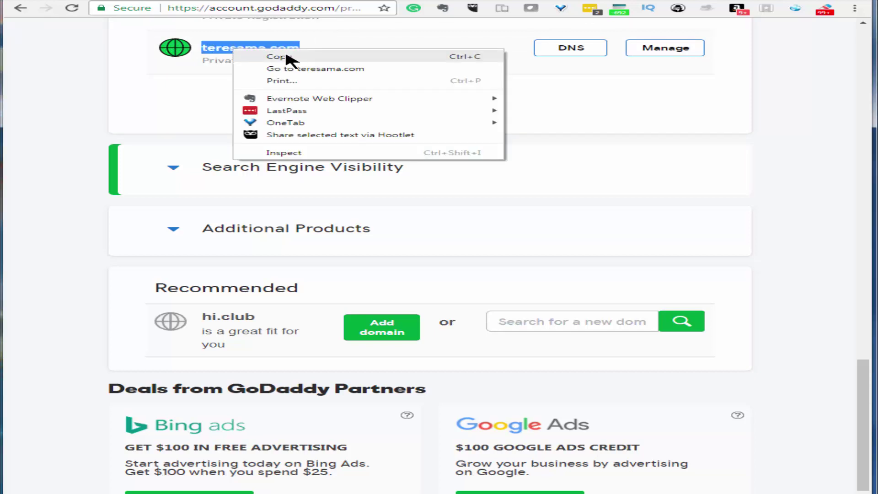
{"action": "left_click", "coordinate": [293, 59]}
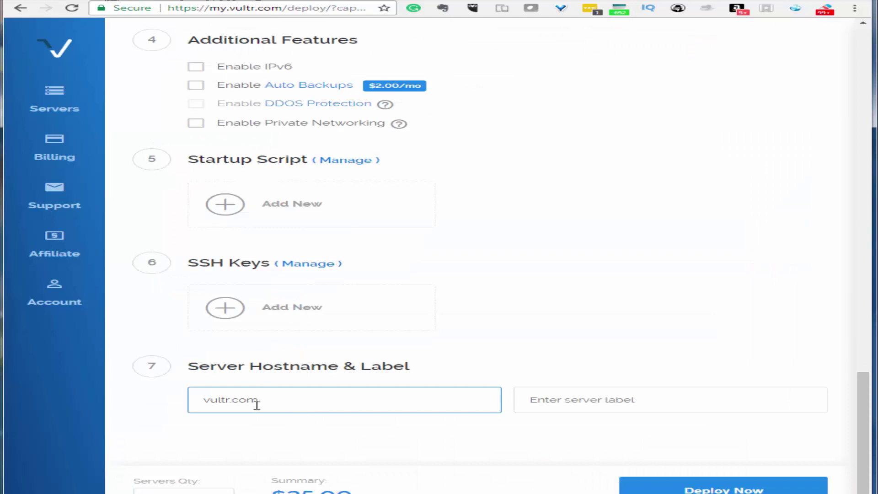
{"action": "left_click_drag", "start_coordinate": [256, 401], "coordinate": [118, 407]}
Set the hostname to angel.teresama.com and deploy the cPanel server
{"action": "right_click", "coordinate": [252, 399]}
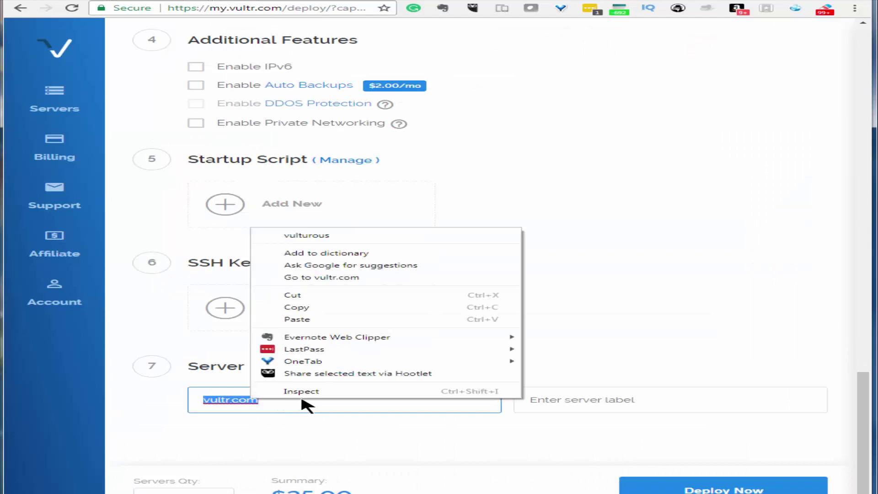
{"action": "left_click", "coordinate": [324, 321]}
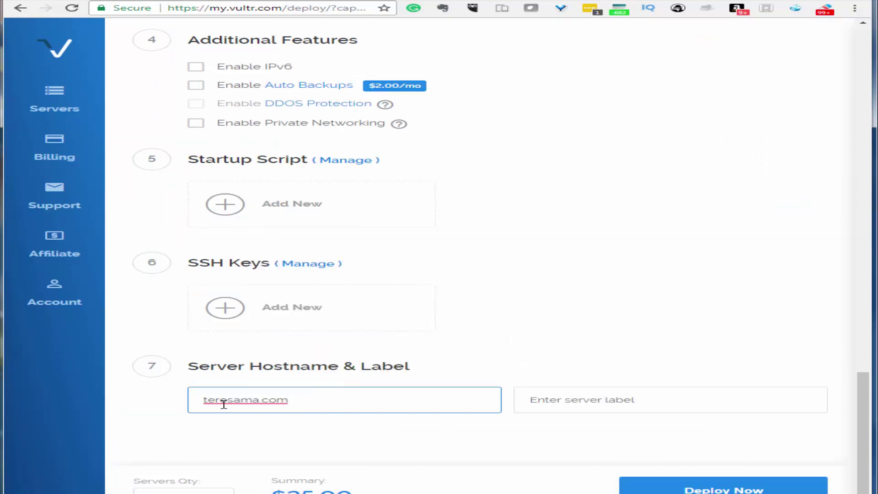
{"action": "left_click", "coordinate": [202, 400]}
{"action": "type", "text": "angel"}
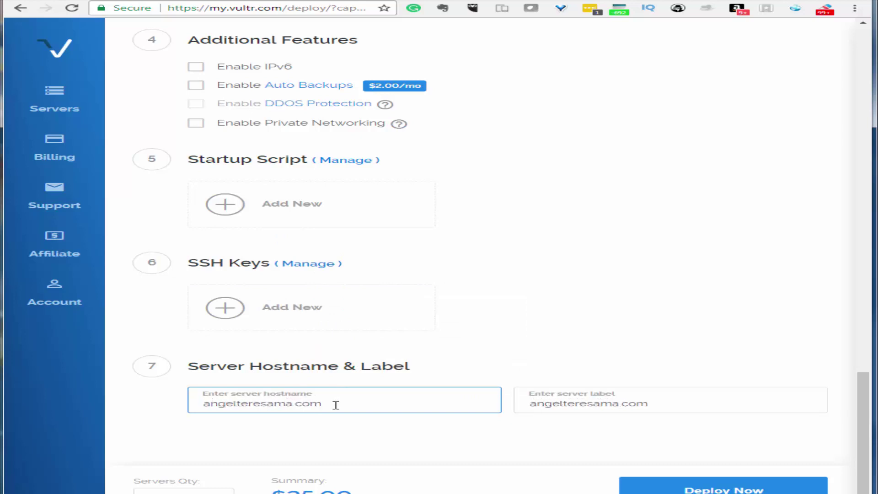
{"action": "type", "text": "."}
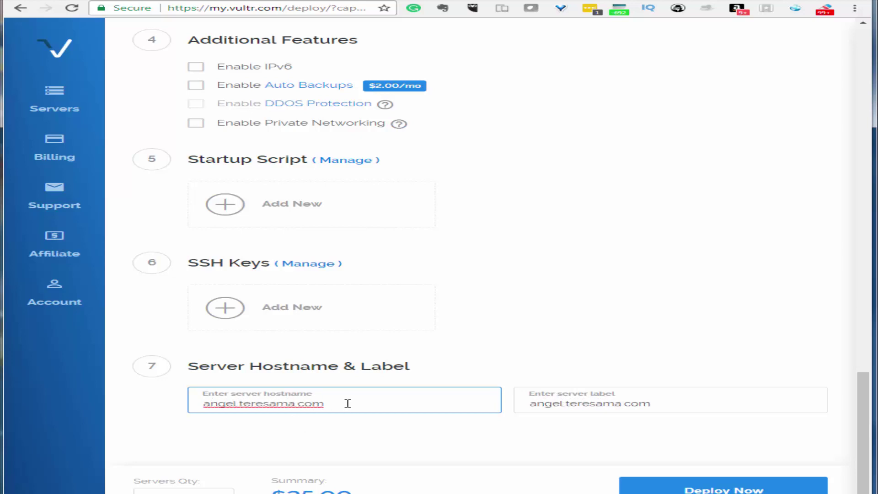
{"action": "left_click_drag", "start_coordinate": [347, 403], "coordinate": [118, 415]}
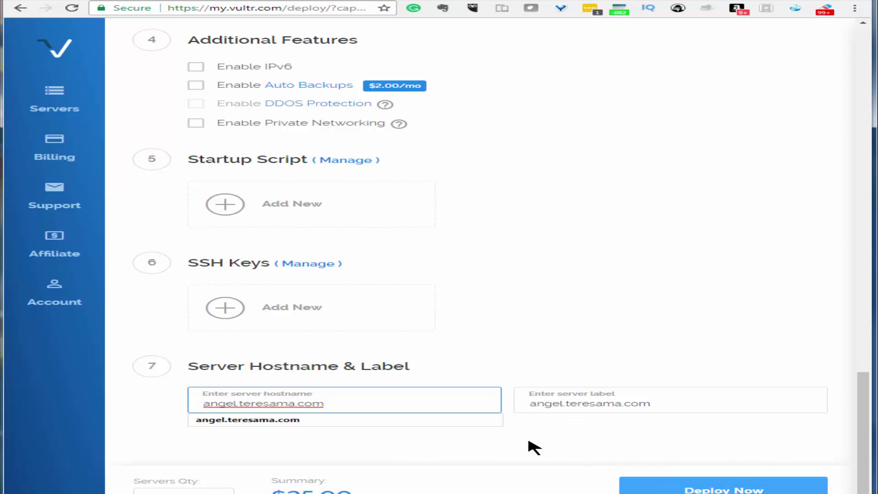
{"action": "left_click", "coordinate": [711, 489]}
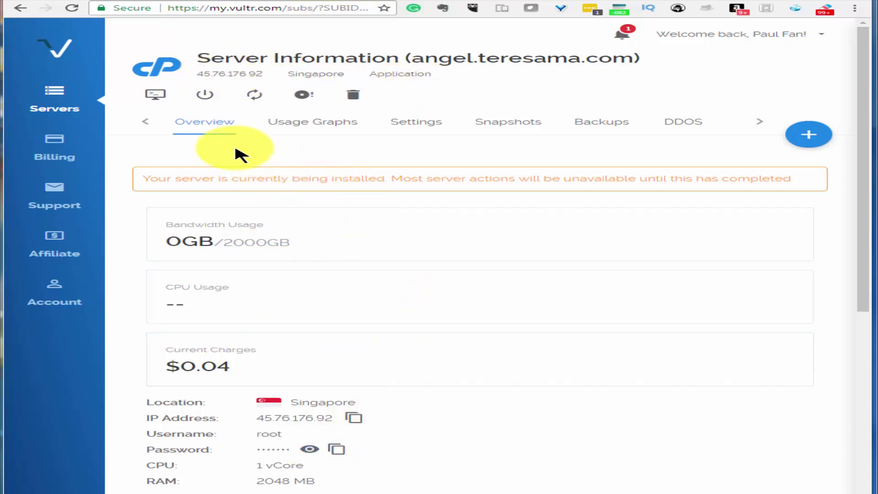
Copy the new server's IP address 45.76.176.92 from Server Information
{"action": "left_click_drag", "start_coordinate": [262, 76], "coordinate": [202, 74]}
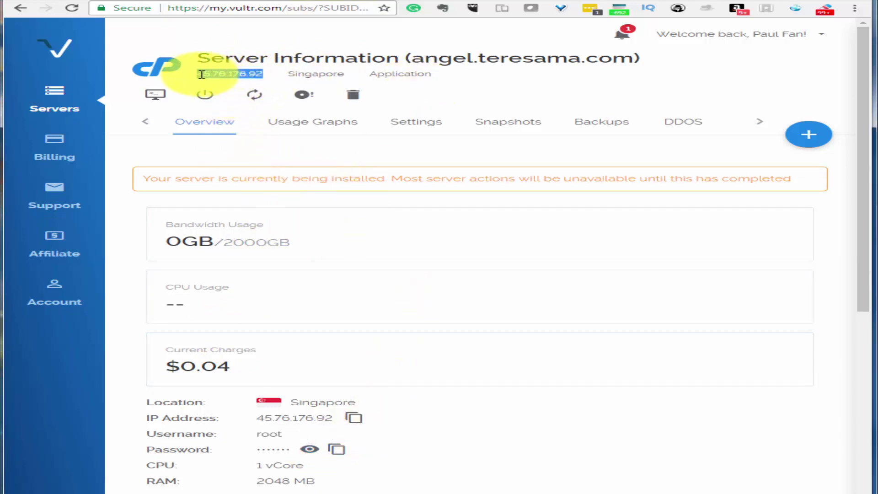
{"action": "right_click", "coordinate": [202, 75]}
{"action": "left_click", "coordinate": [215, 82]}
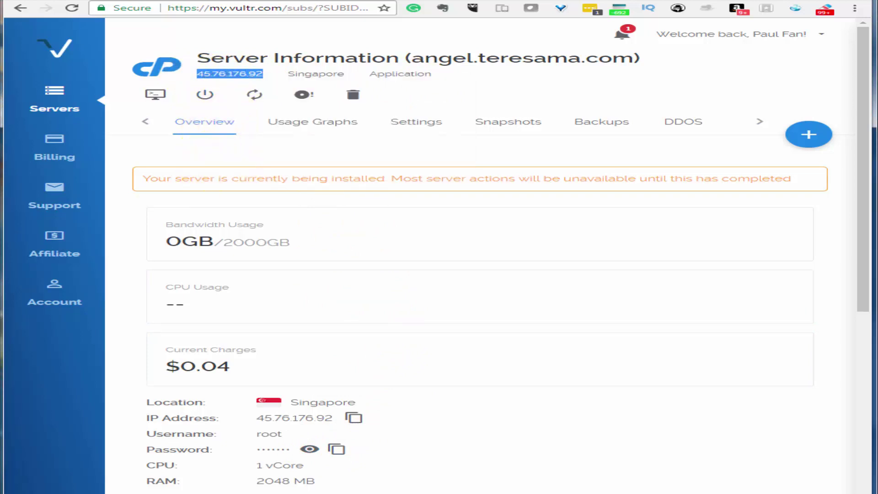
{"action": "key", "text": "ctrl+Tab"}
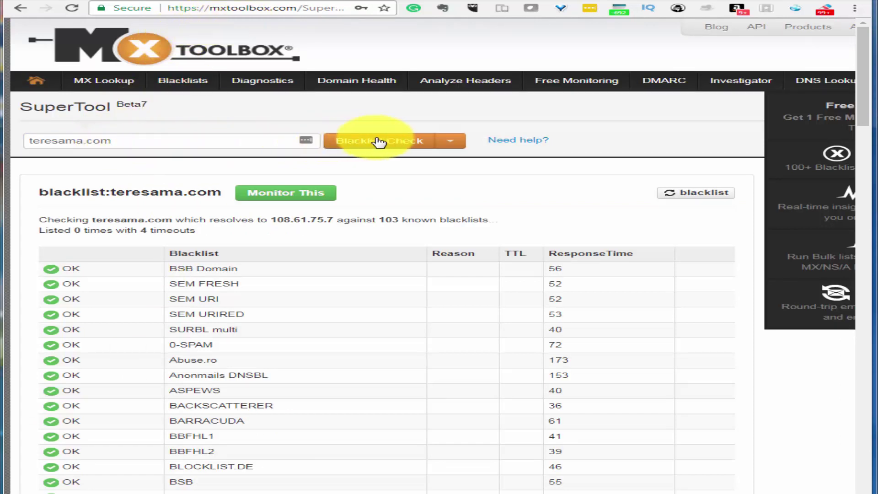
Run MxToolbox blacklist checks on teresama.com and on the server IP 45.76.176.92
{"action": "left_click", "coordinate": [393, 143]}
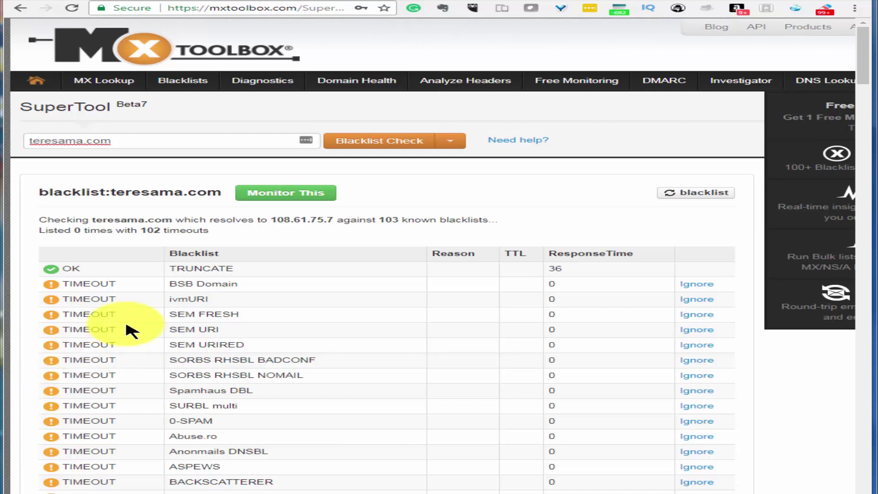
{"action": "left_click", "coordinate": [145, 140]}
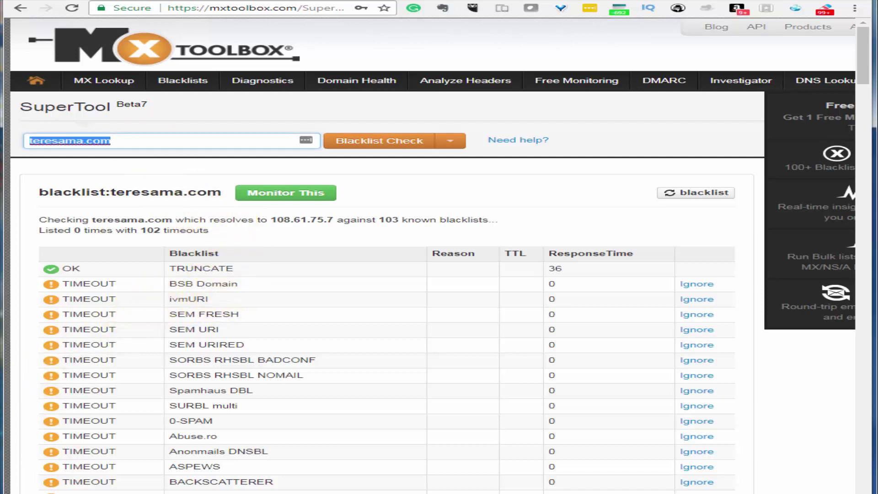
{"action": "key", "text": "ctrl+v"}
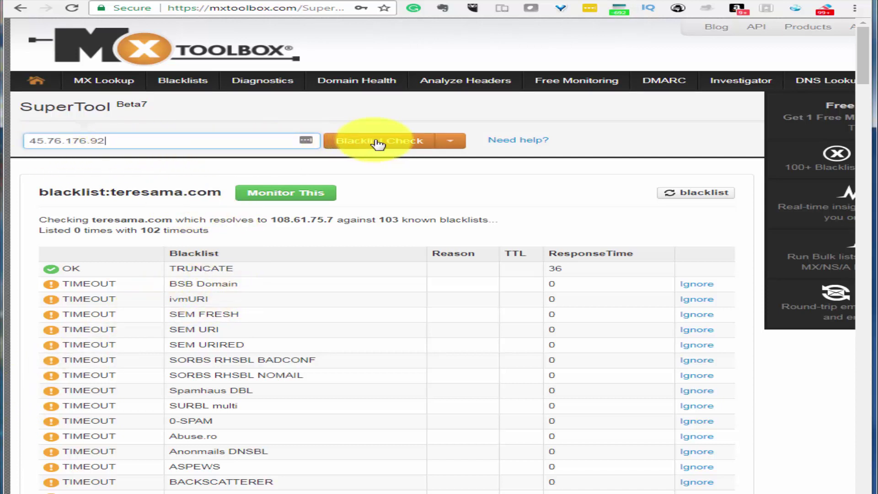
{"action": "left_click", "coordinate": [378, 143]}
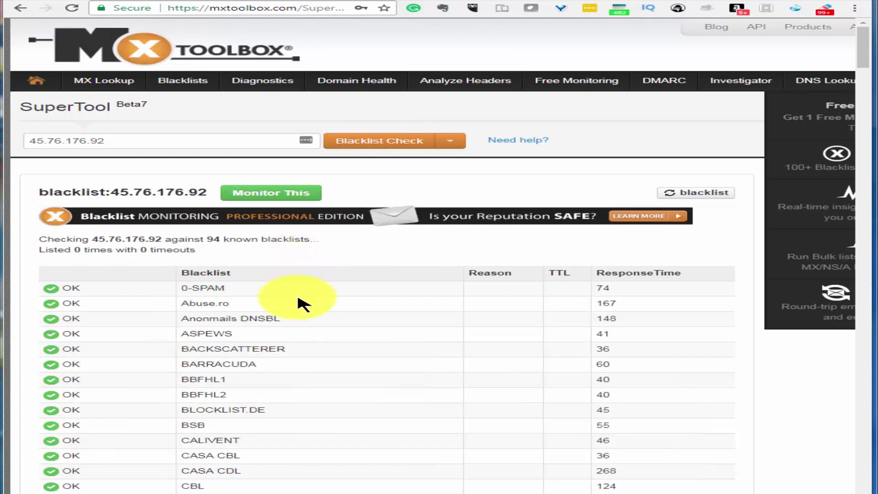
{"action": "scroll", "coordinate": [398, 275], "scroll_direction": "down", "scroll_amount": 19}
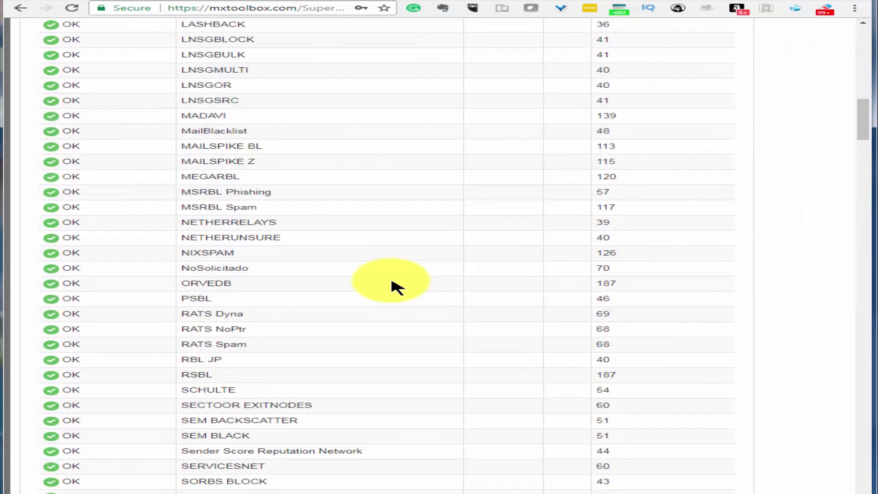
{"action": "scroll", "coordinate": [396, 287], "scroll_direction": "down", "scroll_amount": 15}
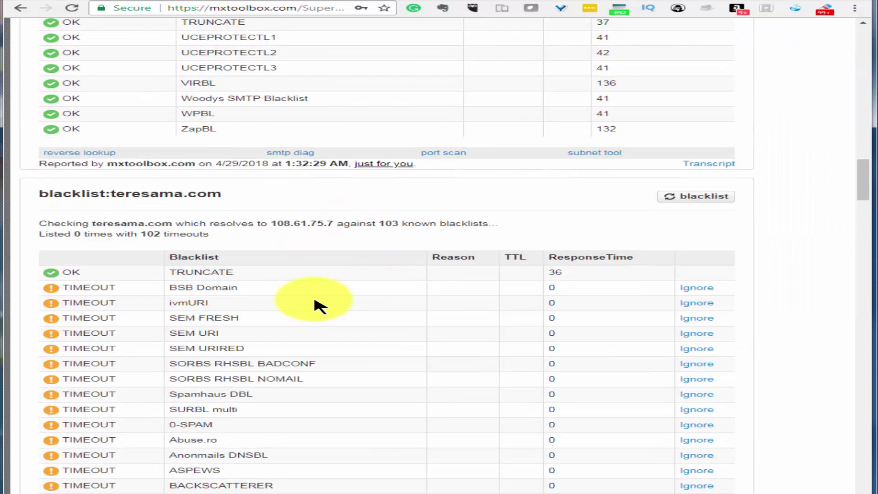
{"action": "scroll", "coordinate": [247, 311], "scroll_direction": "up", "scroll_amount": 1}
{"action": "scroll", "coordinate": [247, 311], "scroll_direction": "up", "scroll_amount": 6}
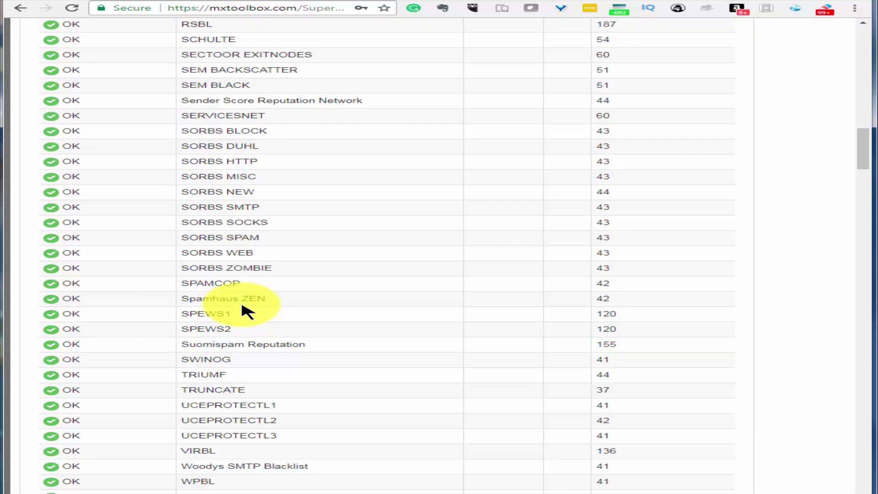
{"action": "scroll", "coordinate": [249, 308], "scroll_direction": "down", "scroll_amount": 5}
Recheck teresama.com on the blacklists and confirm it is not listed
{"action": "left_click_drag", "start_coordinate": [212, 303], "coordinate": [119, 298]}
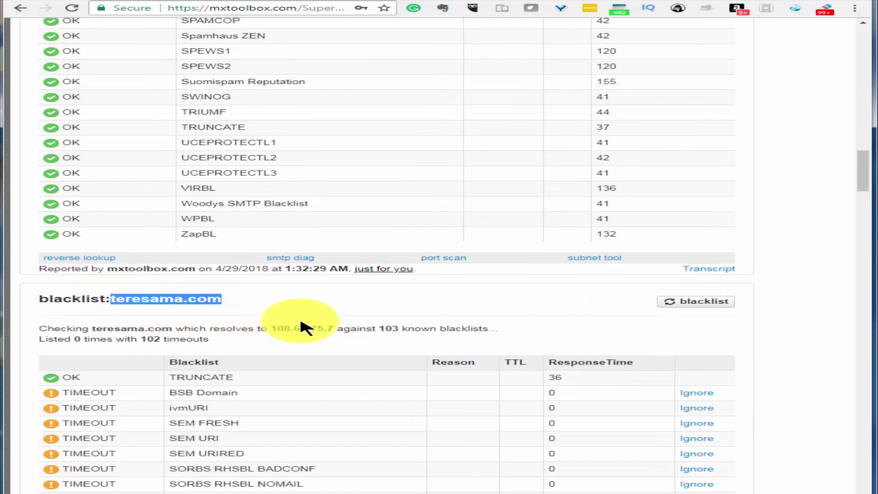
{"action": "scroll", "coordinate": [303, 313], "scroll_direction": "up", "scroll_amount": 15}
{"action": "scroll", "coordinate": [338, 249], "scroll_direction": "up", "scroll_amount": 20}
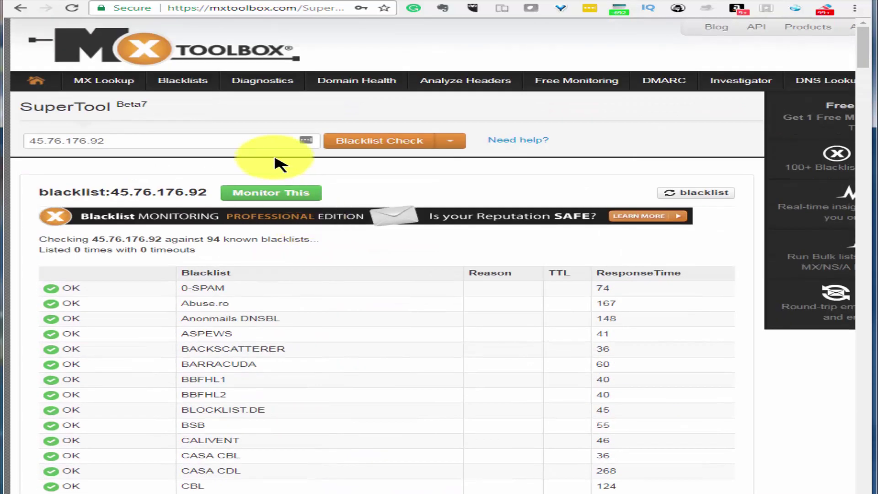
{"action": "triple_click", "coordinate": [119, 142]}
{"action": "key", "text": "ctrl+v"}
{"action": "left_click", "coordinate": [406, 141]}
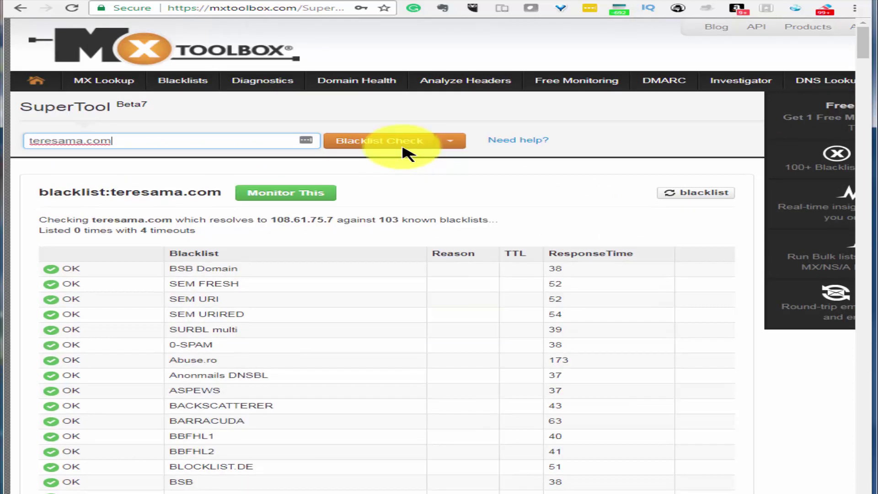
{"action": "scroll", "coordinate": [155, 473], "scroll_direction": "down", "scroll_amount": 1}
{"action": "scroll", "coordinate": [155, 474], "scroll_direction": "down", "scroll_amount": 20}
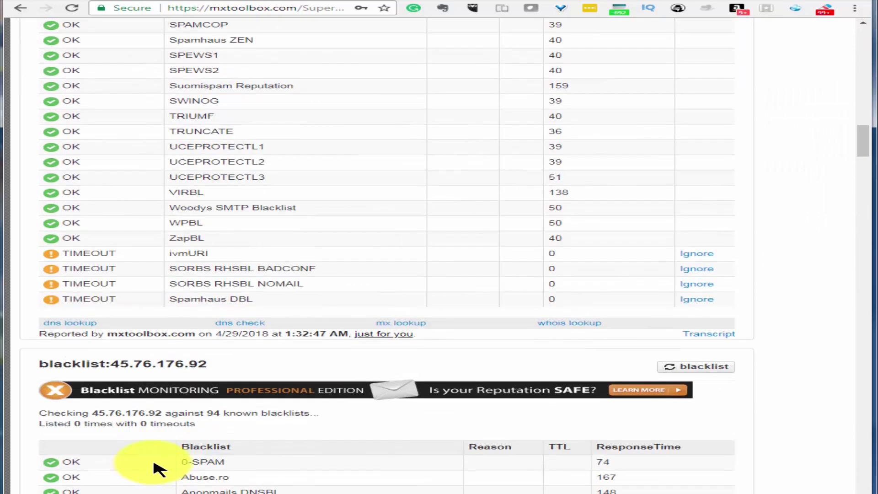
{"action": "scroll", "coordinate": [156, 469], "scroll_direction": "up", "scroll_amount": 9}
{"action": "left_click", "coordinate": [353, 1]}
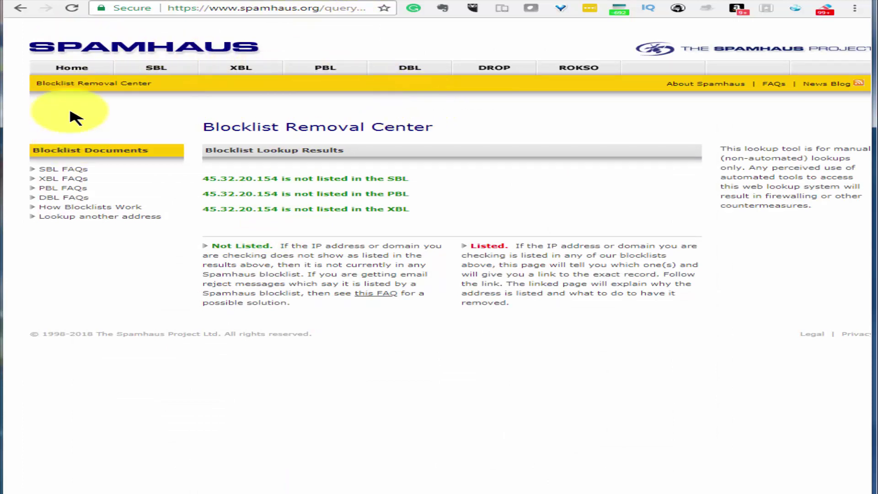
Look up the server IP 45.76.176.92 on the Spamhaus SBL, PBL and XBL blocklists
{"action": "key", "text": "alt+Left"}
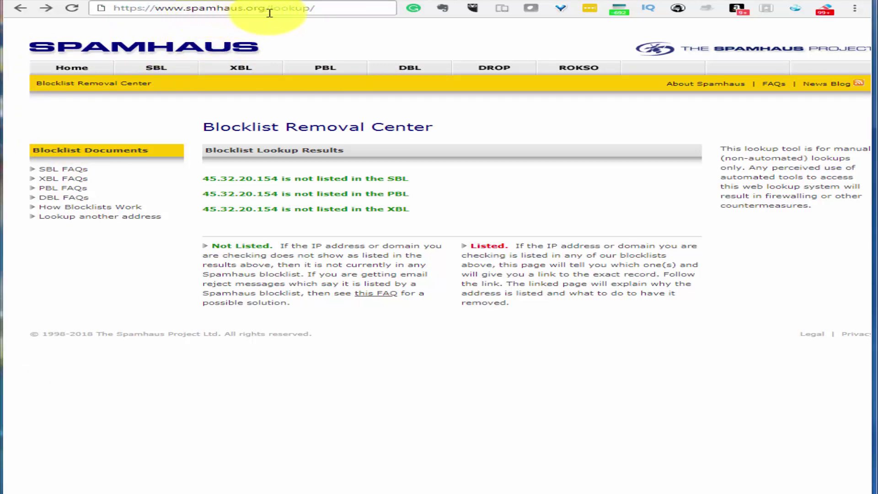
{"action": "left_click", "coordinate": [348, 6]}
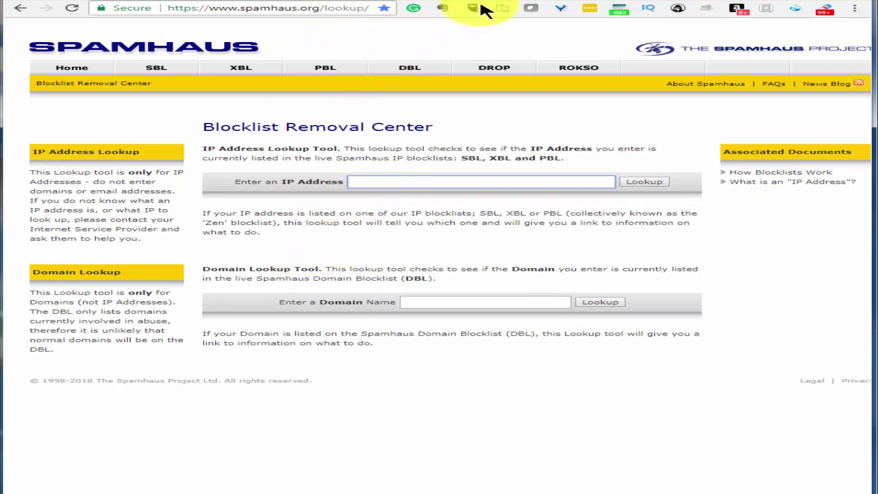
{"action": "left_click", "coordinate": [116, 3]}
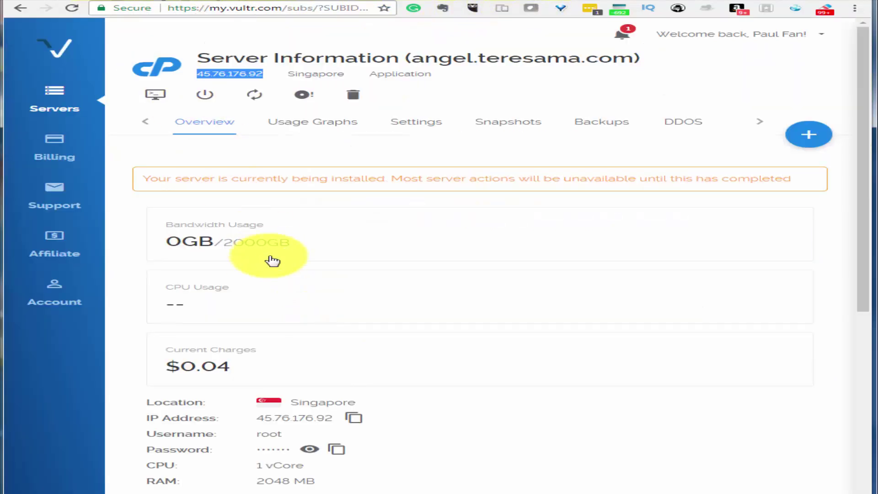
{"action": "double_click", "coordinate": [241, 72]}
{"action": "right_click", "coordinate": [241, 72]}
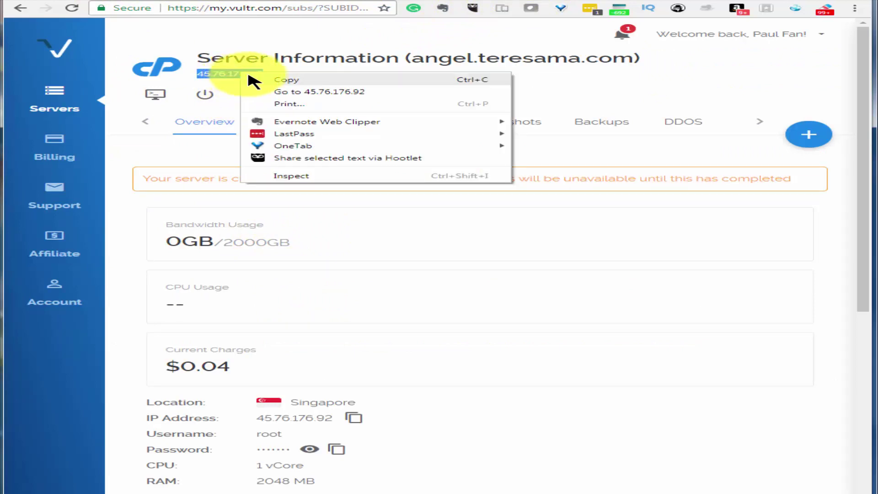
{"action": "left_click", "coordinate": [262, 79]}
{"action": "key", "text": "ctrl+Tab"}
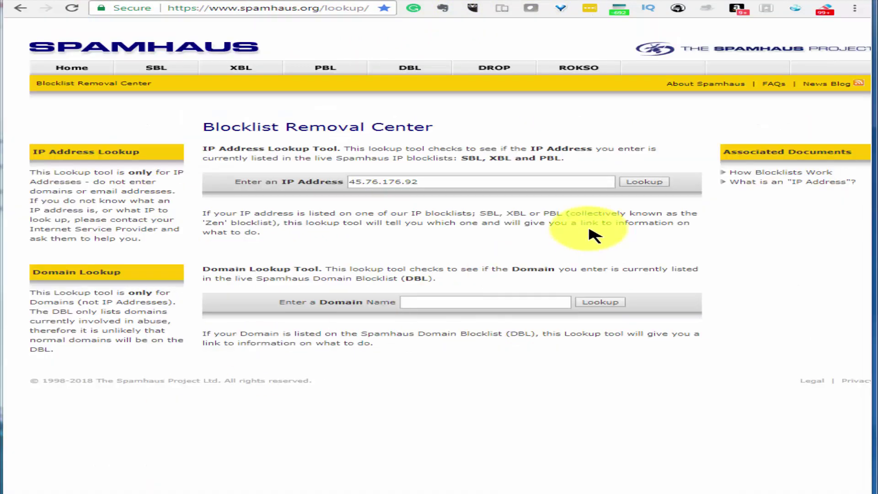
{"action": "left_click", "coordinate": [643, 182]}
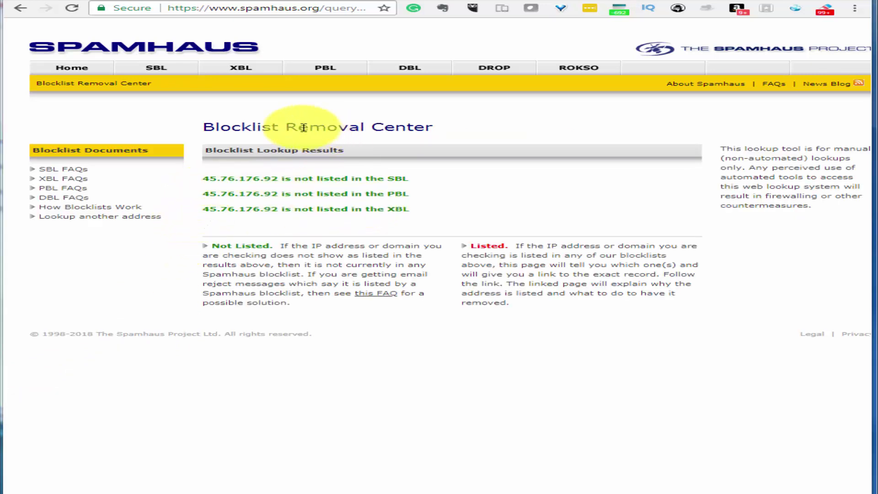
Look up teresama.com in the Spamhaus domain blocklist (DBL)
{"action": "key", "text": "alt+Left"}
{"action": "left_click", "coordinate": [443, 298]}
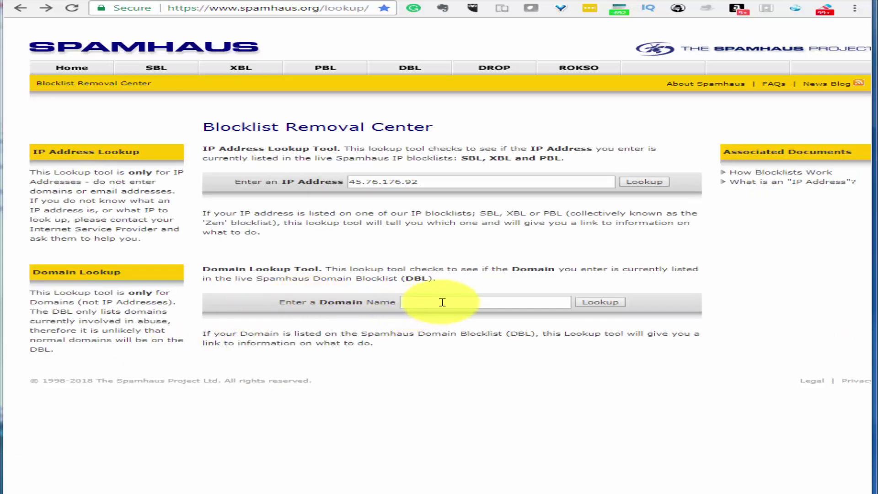
{"action": "type", "text": "Teresama.com"}
{"action": "left_click", "coordinate": [608, 303]}
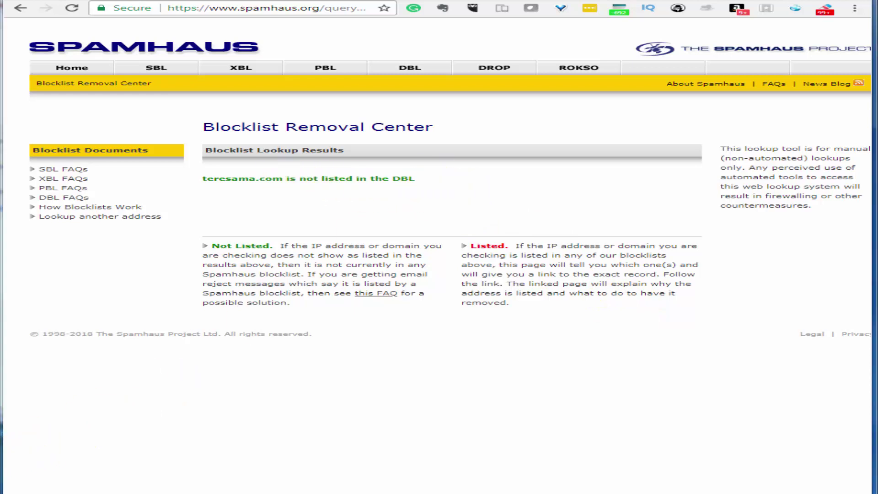
{"action": "key", "text": "ctrl+Tab"}
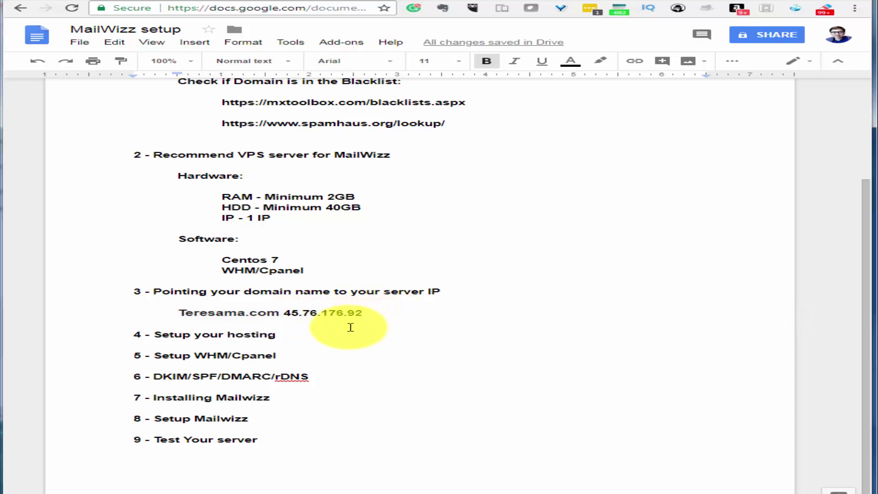
Note 'godaddy > cloudflare' hosting in step 4 and open teresama.com's DNS management in GoDaddy
{"action": "key", "text": "ctrl+Tab"}
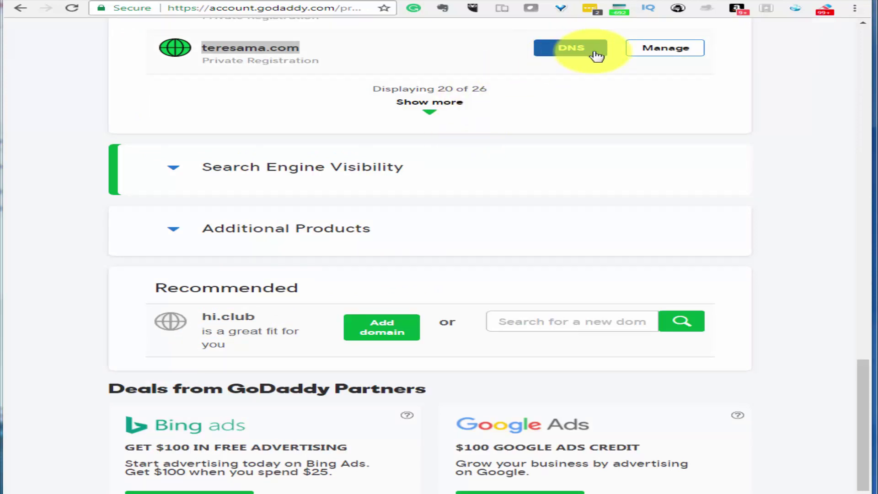
{"action": "left_click", "coordinate": [430, 1]}
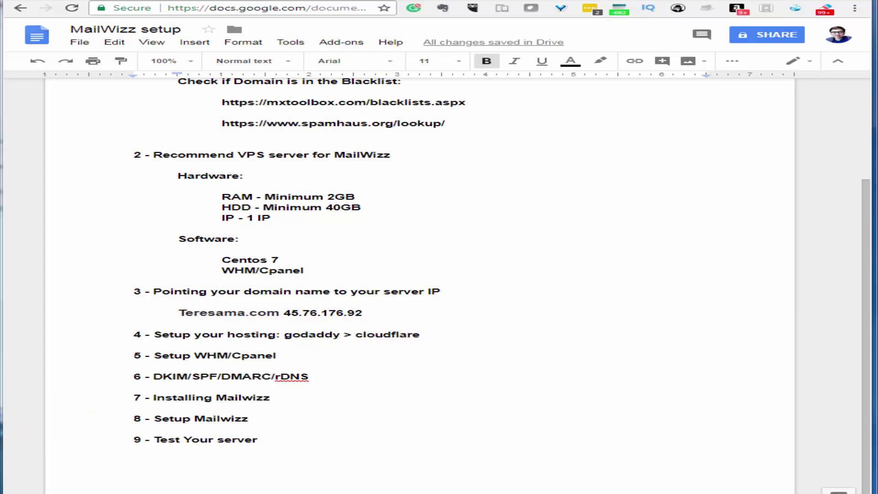
{"action": "key", "text": "ctrl+Tab"}
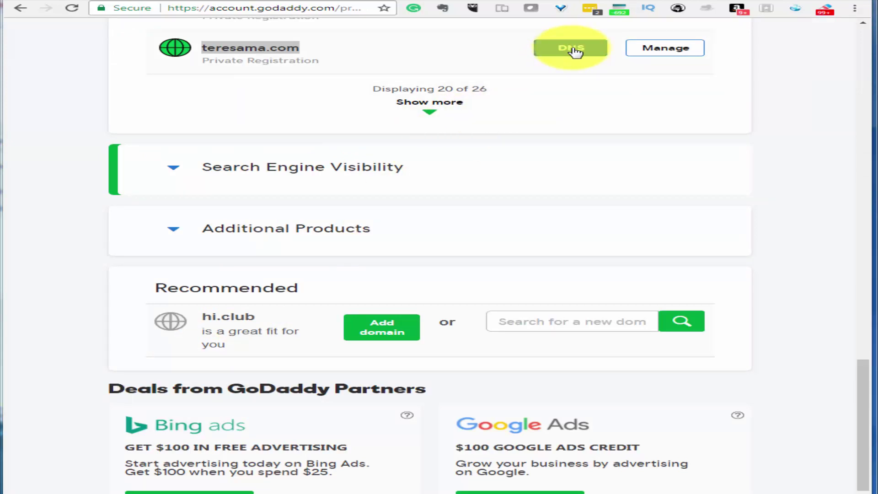
{"action": "left_click", "coordinate": [572, 49]}
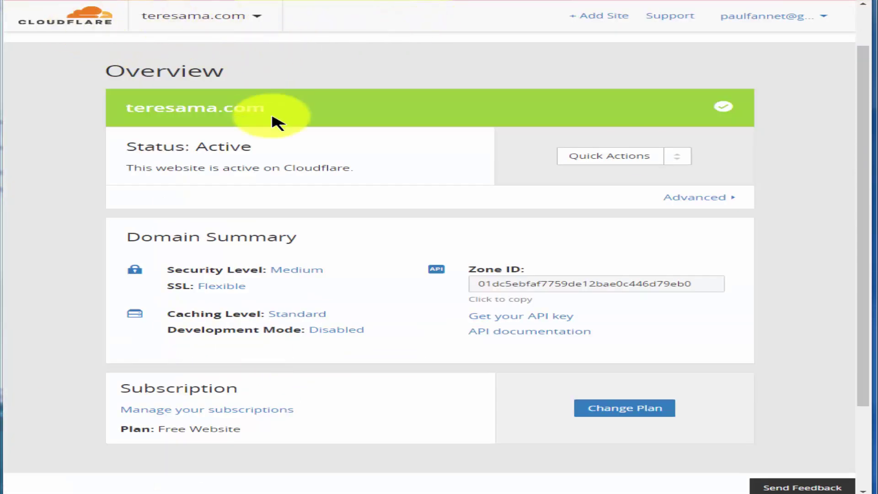
Point the teresama.com and angel A records at 45.76.176.92 and delete the link A record
{"action": "left_click_drag", "start_coordinate": [127, 114], "coordinate": [294, 113]}
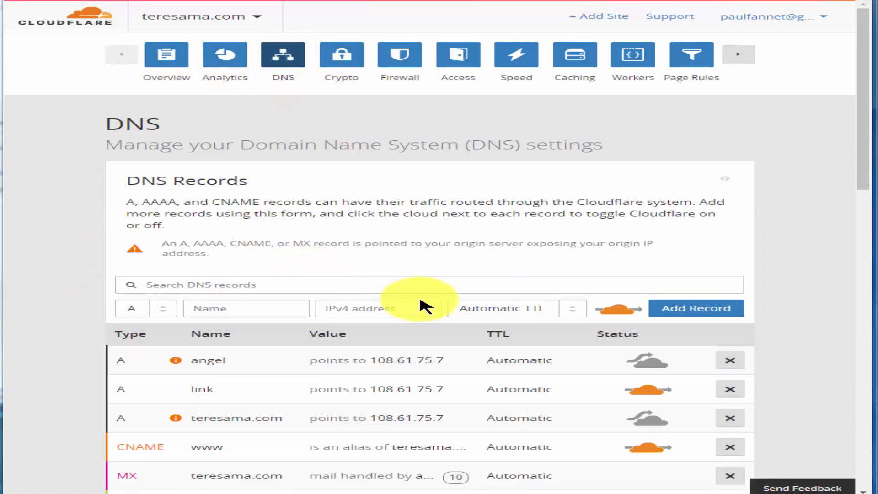
{"action": "scroll", "coordinate": [715, 239], "scroll_direction": "down", "scroll_amount": 3}
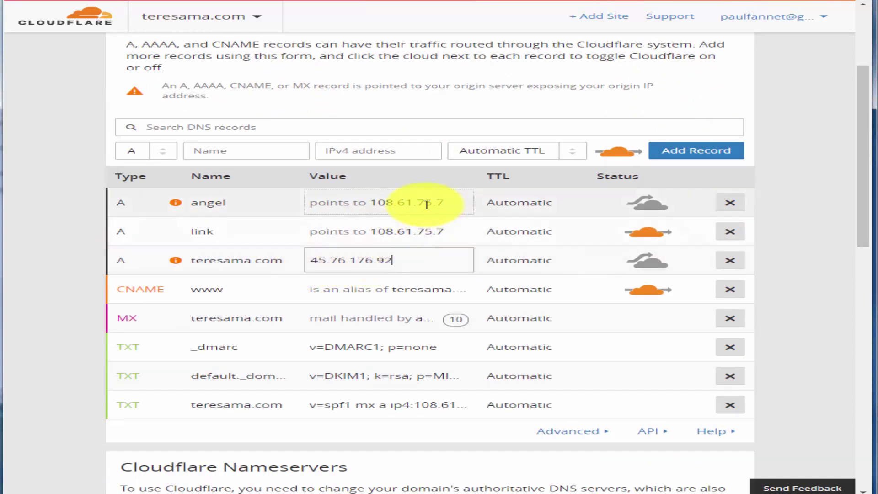
{"action": "left_click", "coordinate": [454, 204]}
{"action": "key", "text": "ctrl+v"}
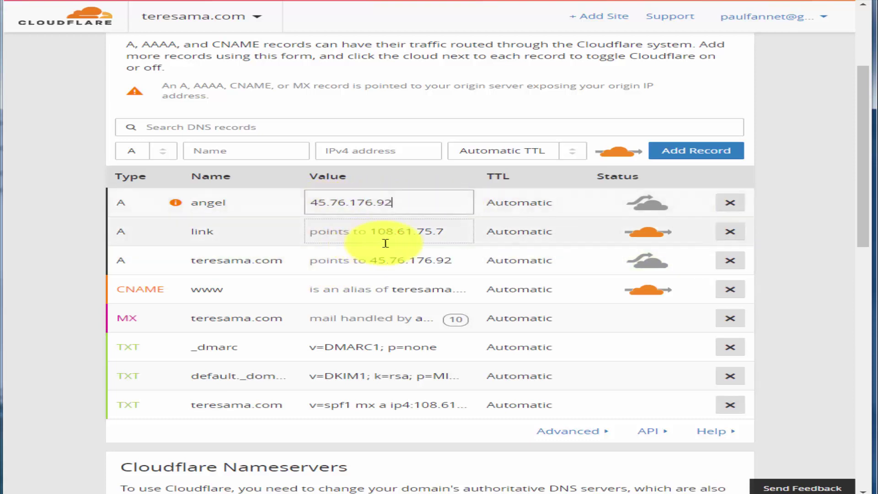
{"action": "left_click", "coordinate": [384, 234]}
{"action": "left_click", "coordinate": [731, 204]}
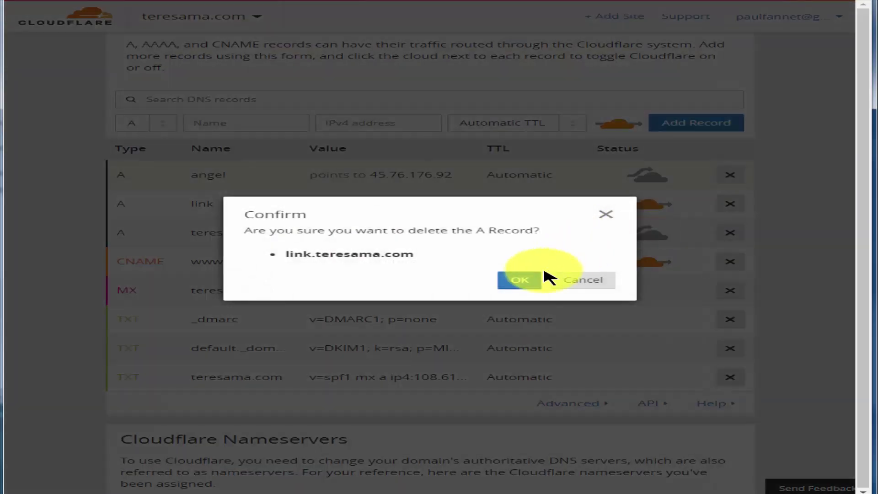
{"action": "left_click", "coordinate": [520, 279]}
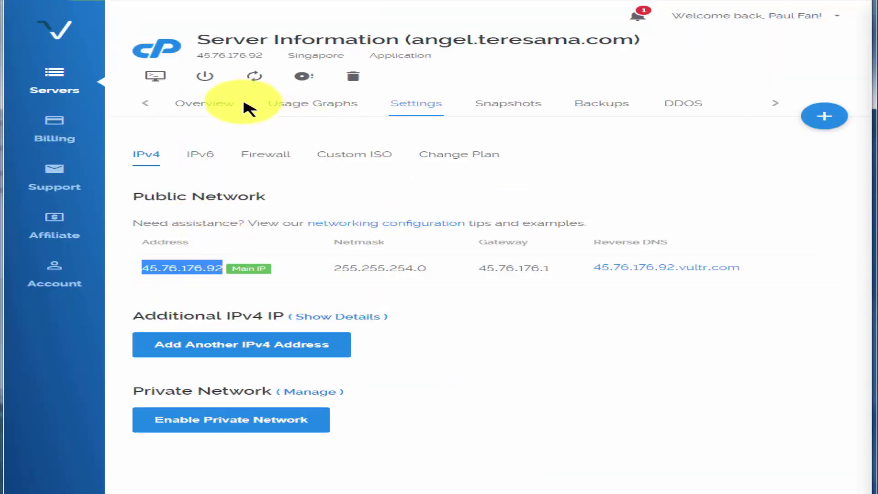
Review the new server's details on its Vultr overview page
{"action": "left_click", "coordinate": [195, 110]}
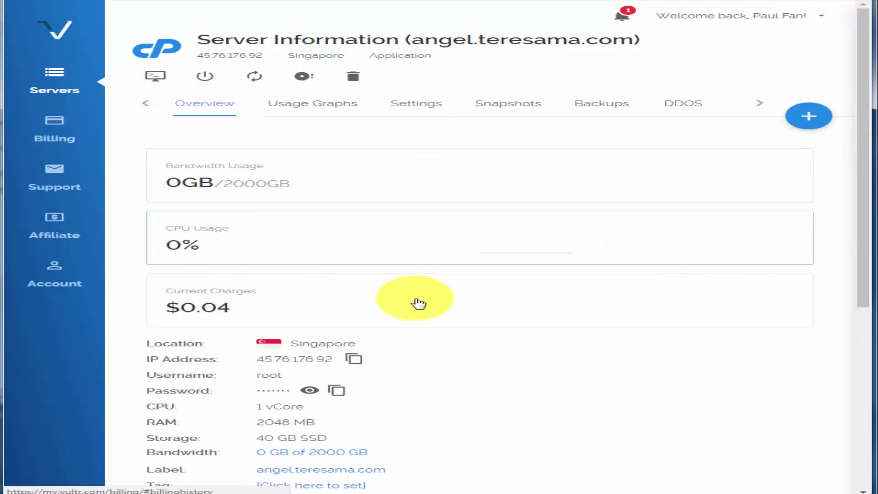
{"action": "scroll", "coordinate": [453, 346], "scroll_direction": "down", "scroll_amount": 4}
{"action": "scroll", "coordinate": [453, 350], "scroll_direction": "down", "scroll_amount": 3}
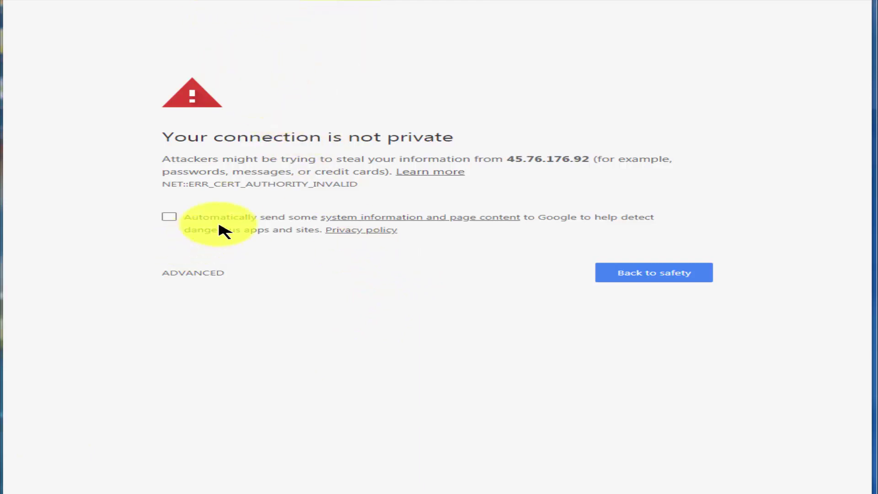
Proceed past the browser warning and log in to WHM at 45.76.176.92 as root
{"action": "left_click", "coordinate": [175, 274]}
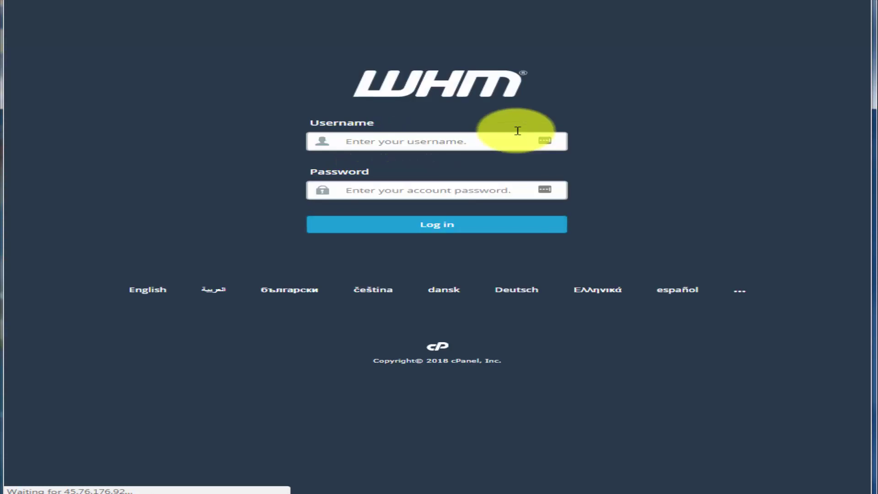
{"action": "type", "text": "root"}
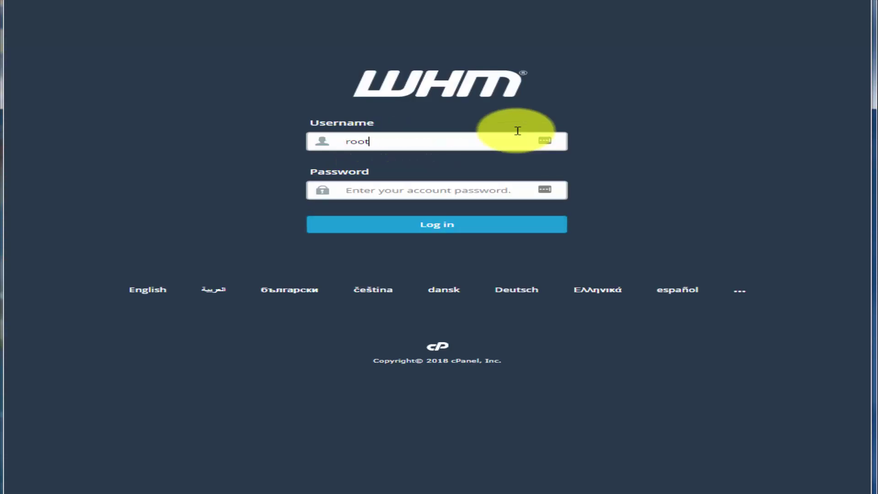
{"action": "left_click", "coordinate": [428, 190]}
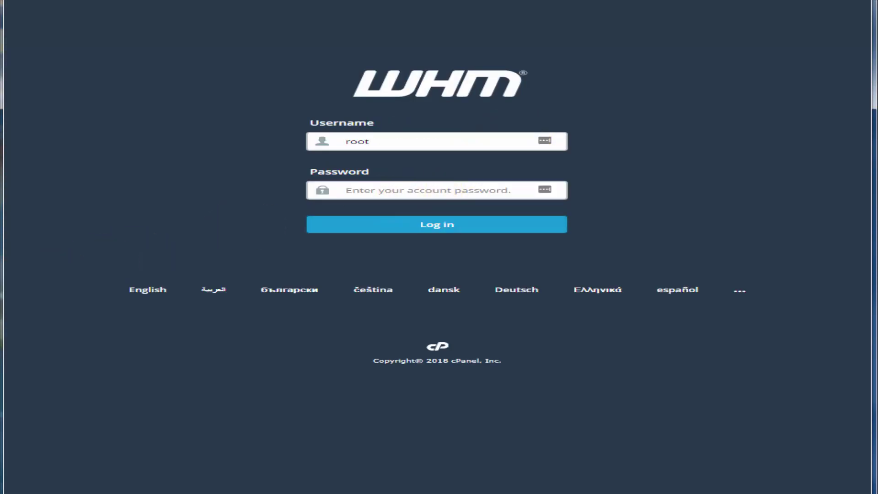
{"action": "key", "text": "ctrl+v"}
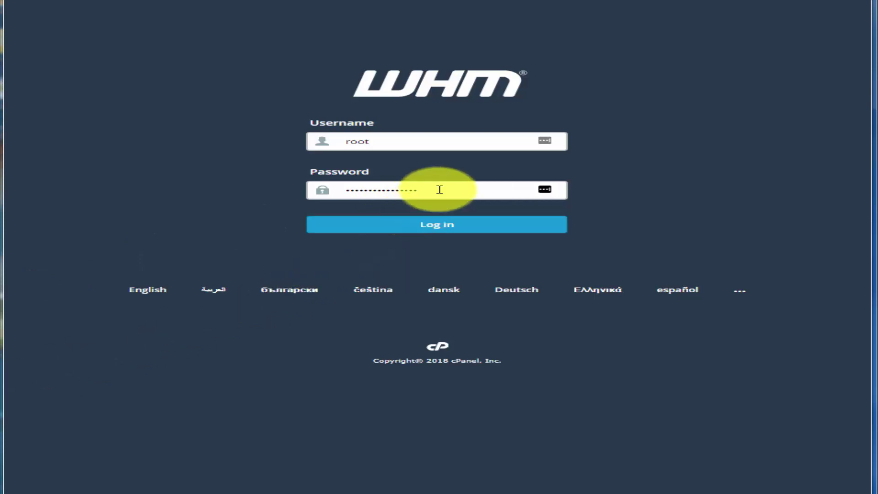
{"action": "left_click", "coordinate": [448, 228]}
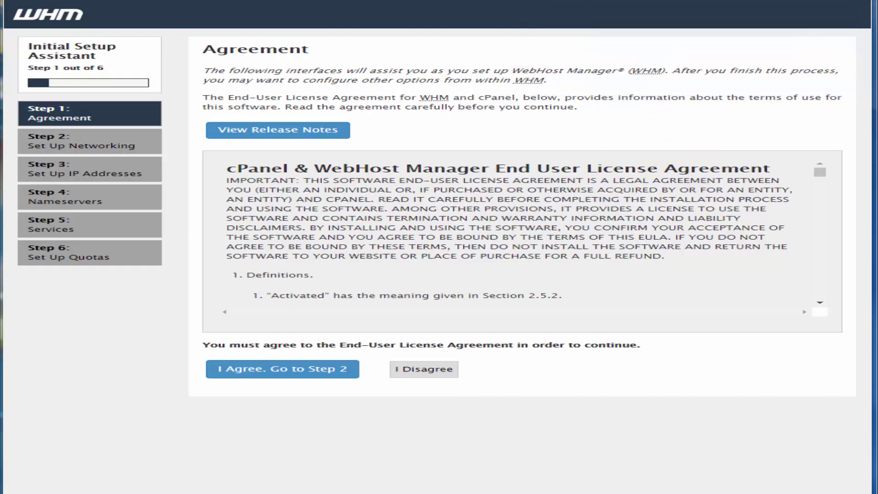
Accept the WHM licence agreement and enter the server contact e-mail address
{"action": "left_click", "coordinate": [320, 374]}
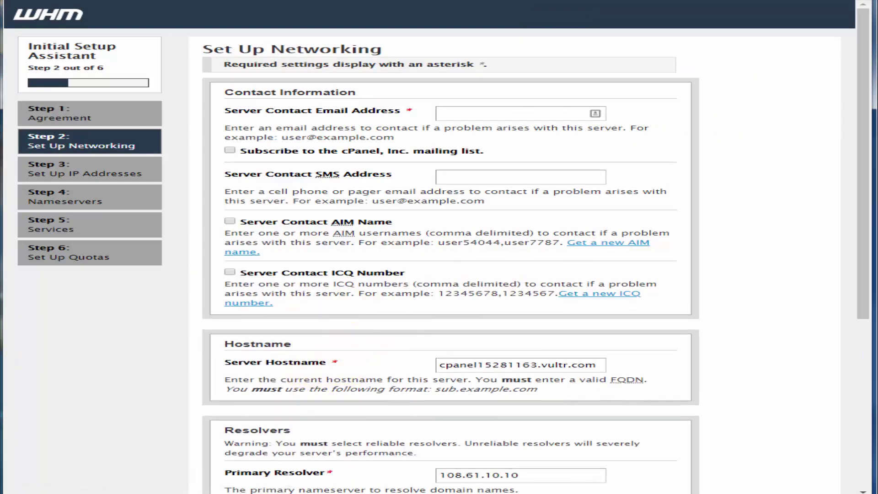
{"action": "left_click", "coordinate": [564, 119]}
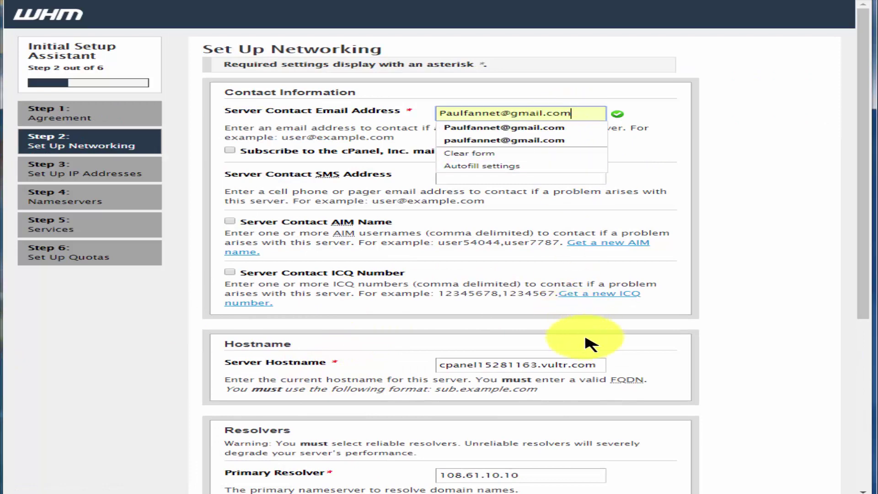
Set the secondary resolver to 45.76.176.92, save networking, and keep the default IP addresses
{"action": "scroll", "coordinate": [589, 347], "scroll_direction": "down", "scroll_amount": 6}
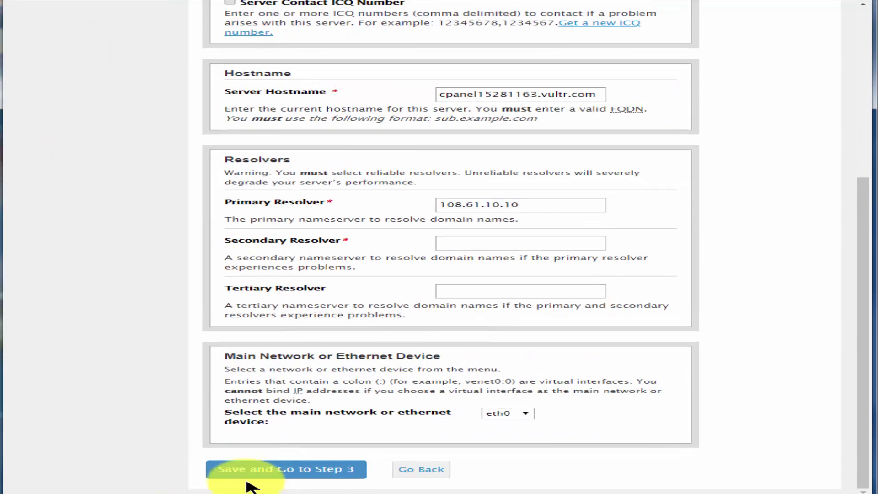
{"action": "left_click", "coordinate": [247, 476]}
{"action": "left_click", "coordinate": [291, 470]}
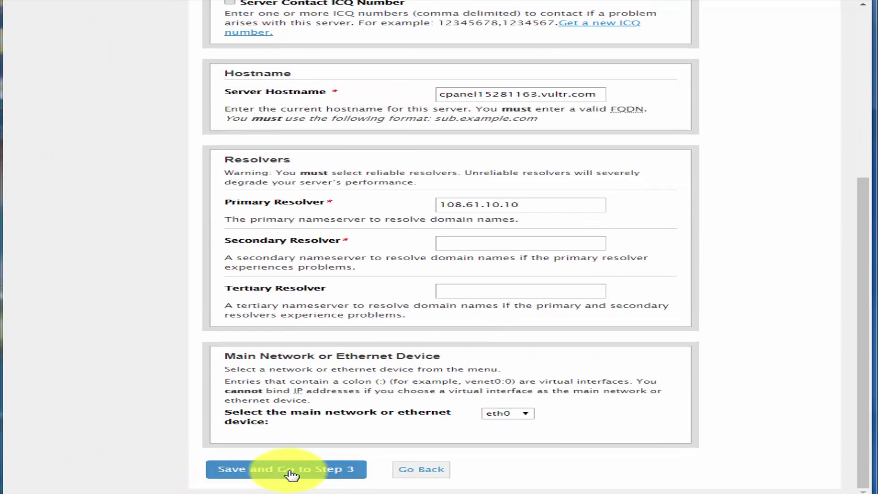
{"action": "left_click", "coordinate": [429, 270]}
{"action": "left_click", "coordinate": [508, 238]}
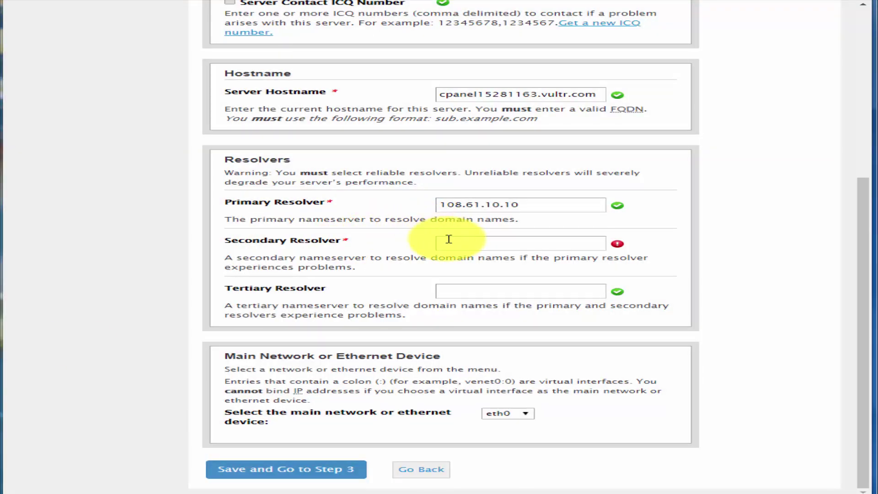
{"action": "type", "text": "45.76.176.92"}
{"action": "left_click", "coordinate": [304, 470]}
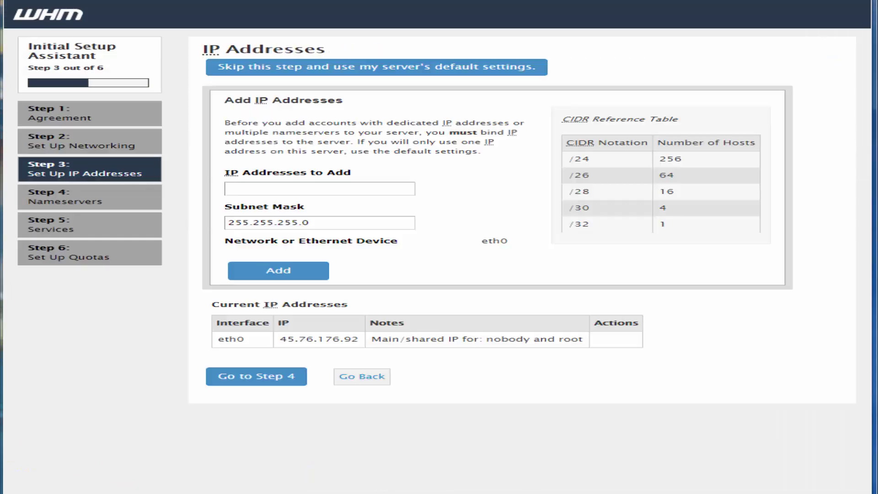
{"action": "left_click", "coordinate": [269, 383]}
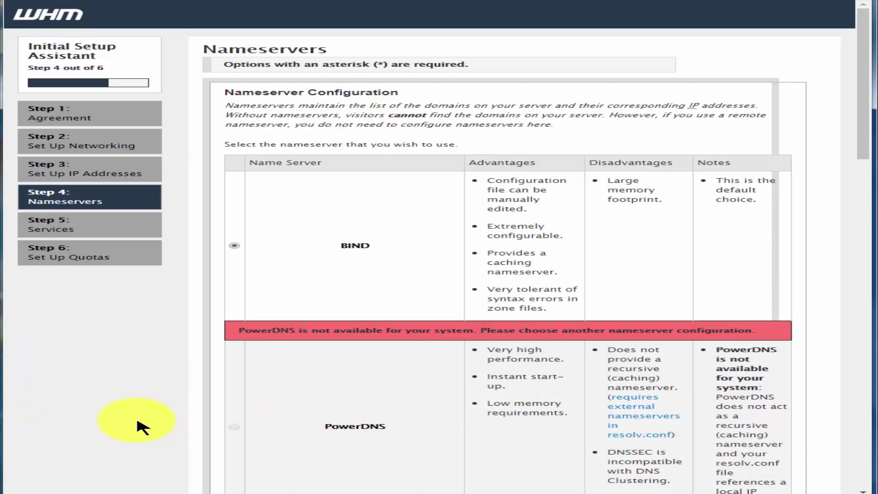
Set Nameserver 1 to dean.ns.cloudflare.com
{"action": "scroll", "coordinate": [137, 421], "scroll_direction": "down", "scroll_amount": 20}
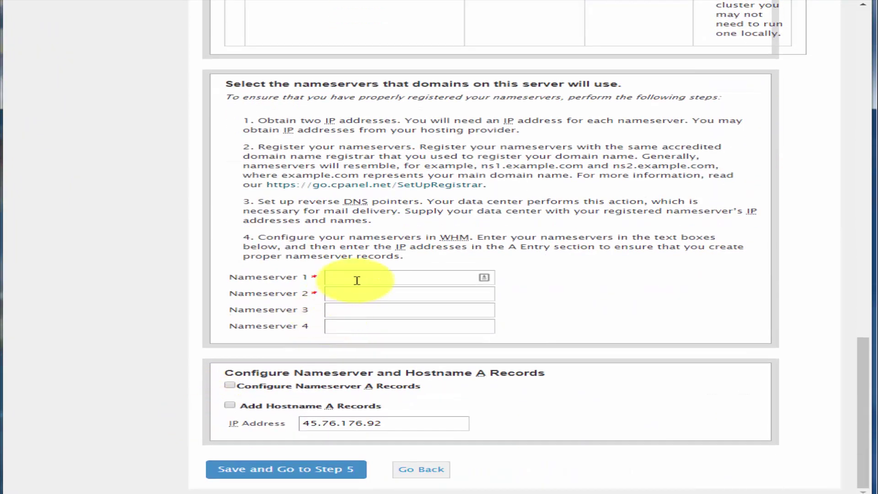
{"action": "left_click", "coordinate": [360, 278]}
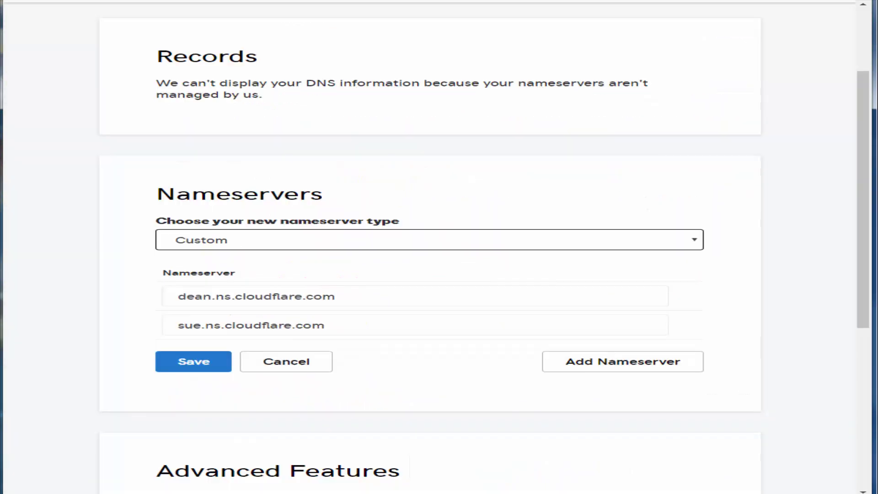
{"action": "left_click_drag", "start_coordinate": [349, 297], "coordinate": [123, 302]}
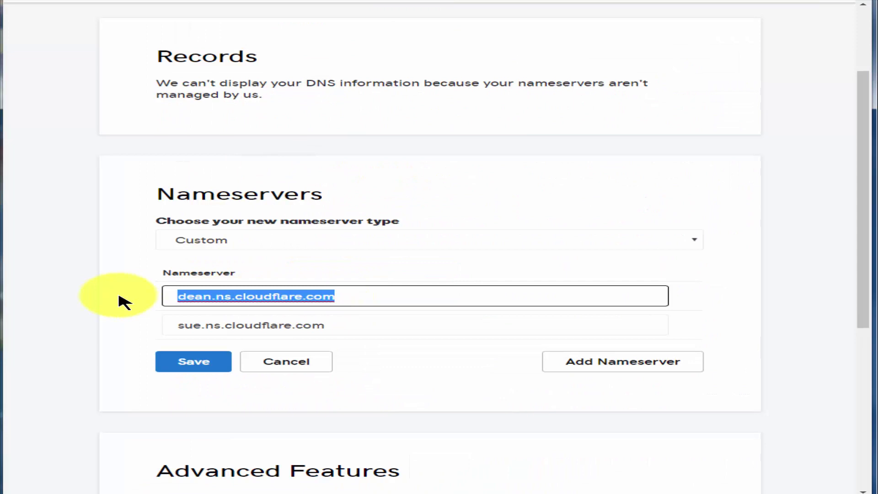
{"action": "right_click", "coordinate": [197, 296]}
{"action": "left_click", "coordinate": [262, 357]}
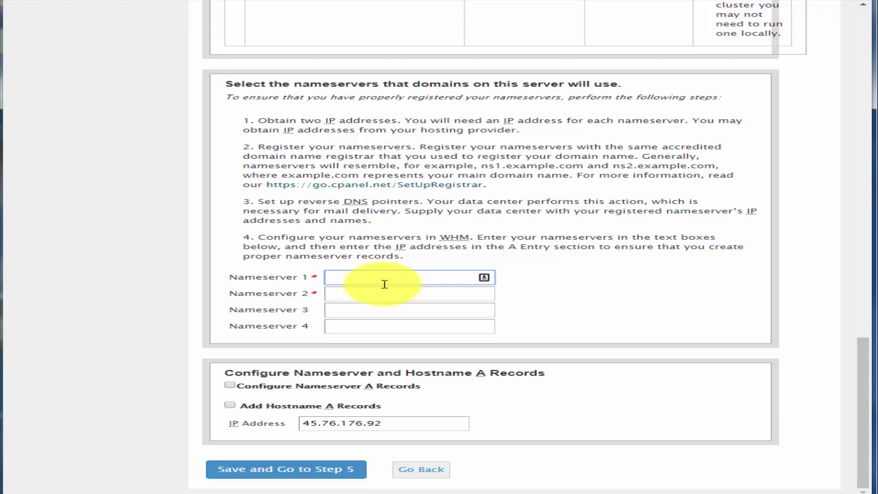
{"action": "right_click", "coordinate": [385, 278]}
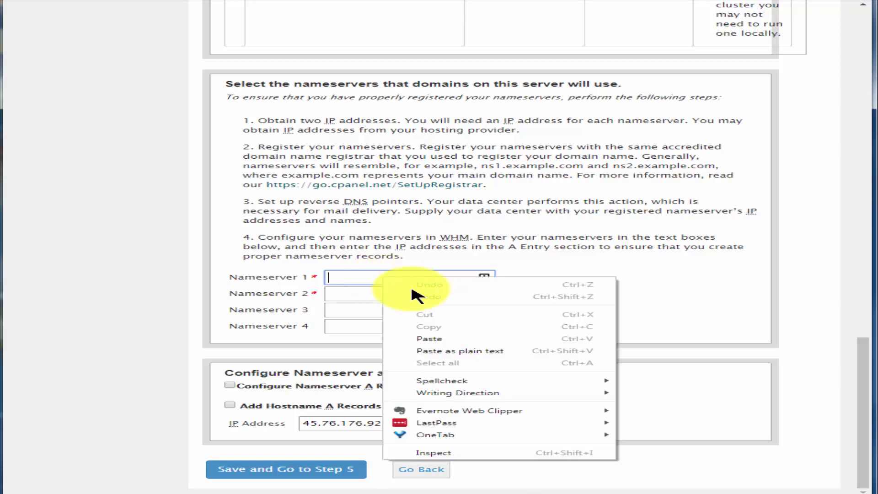
{"action": "left_click", "coordinate": [430, 338]}
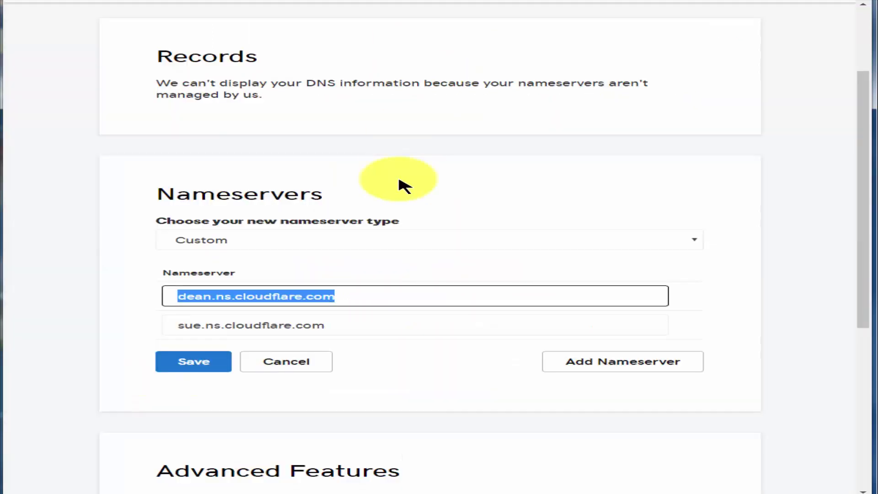
Set Nameserver 2 to sue.ns.cloudflare.com and save the nameservers
{"action": "left_click_drag", "start_coordinate": [324, 324], "coordinate": [167, 326]}
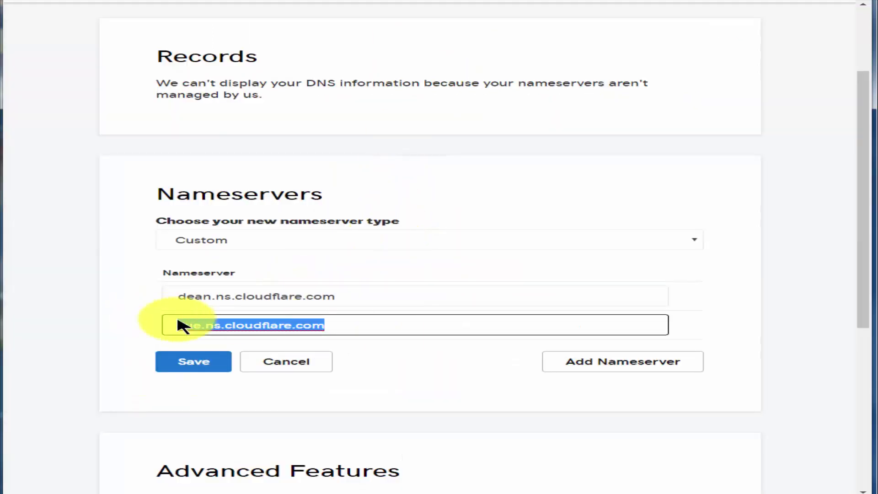
{"action": "right_click", "coordinate": [226, 325]}
{"action": "left_click", "coordinate": [292, 390]}
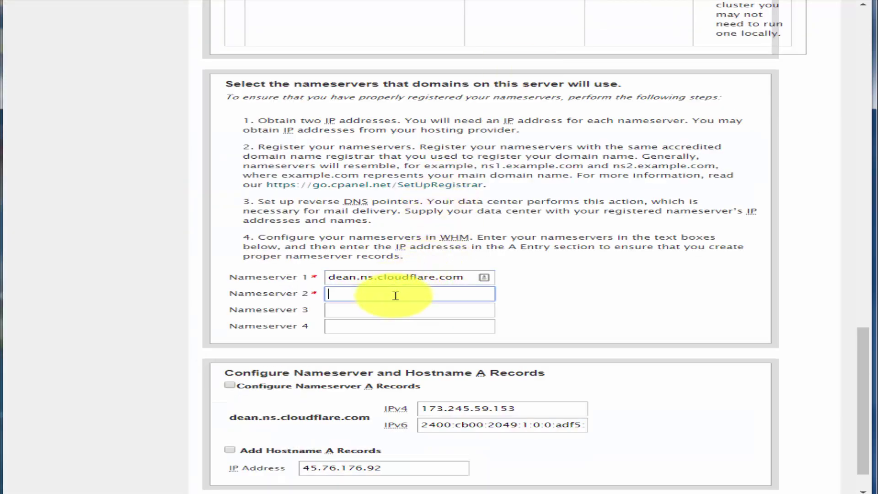
{"action": "right_click", "coordinate": [396, 295]}
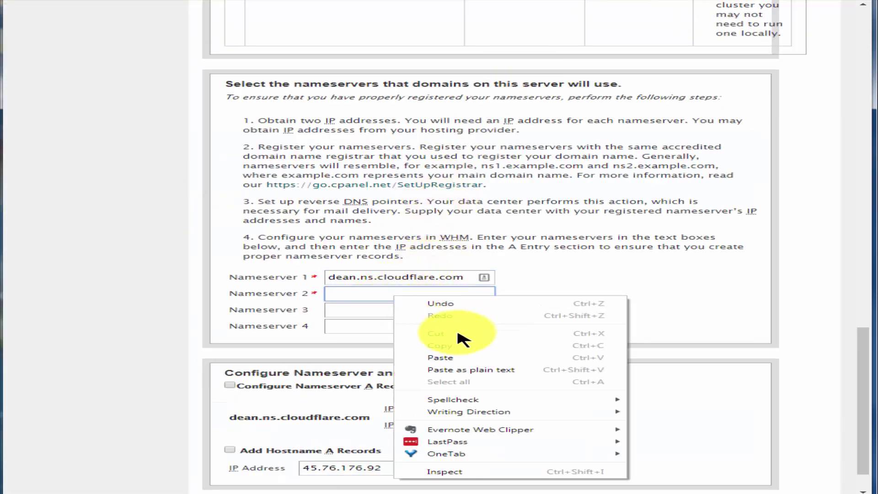
{"action": "left_click", "coordinate": [467, 358]}
{"action": "scroll", "coordinate": [554, 297], "scroll_direction": "down", "scroll_amount": 2}
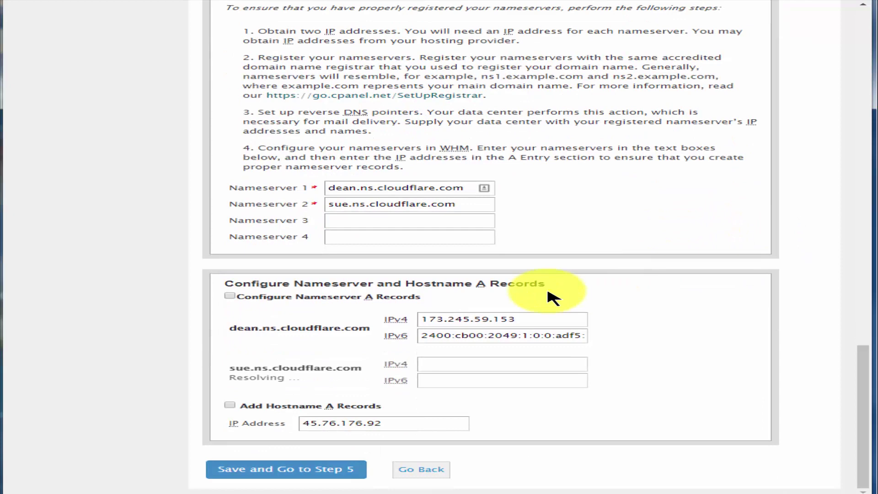
{"action": "left_click", "coordinate": [315, 469]}
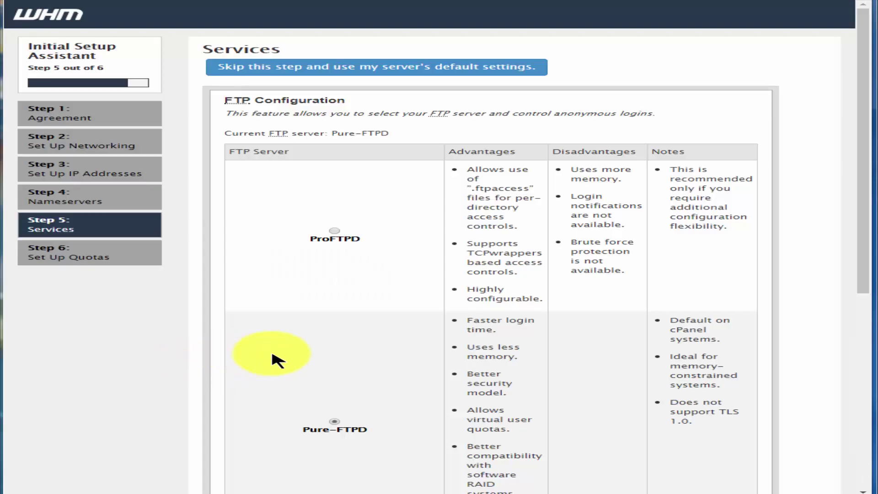
Keep the default services and filesystem quotas and finish the setup assistant
{"action": "scroll", "coordinate": [284, 369], "scroll_direction": "down", "scroll_amount": 7}
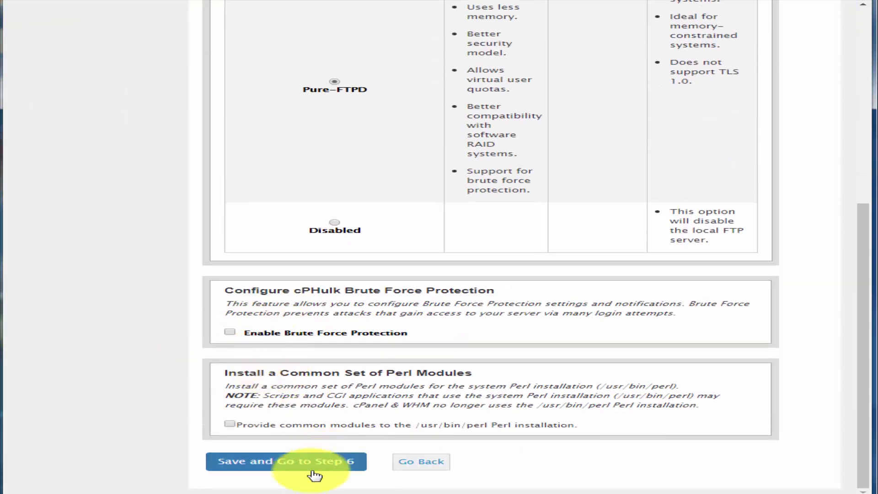
{"action": "left_click", "coordinate": [313, 471]}
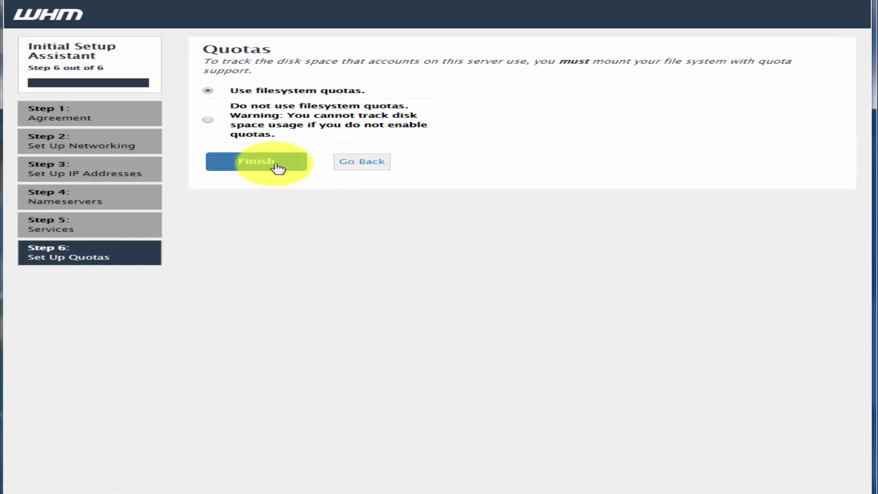
{"action": "left_click", "coordinate": [282, 167]}
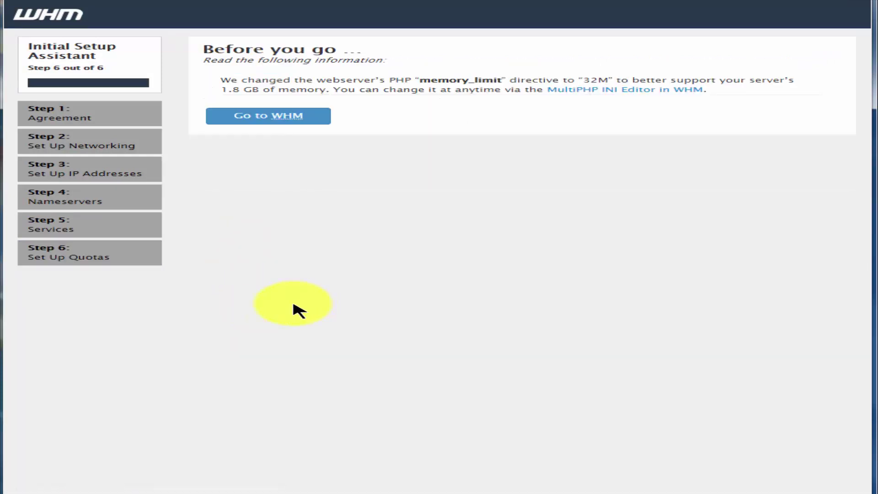
Enable 'Enable SPF and DKIM for all existing domains' under New Features and save the settings
{"action": "left_click", "coordinate": [256, 120]}
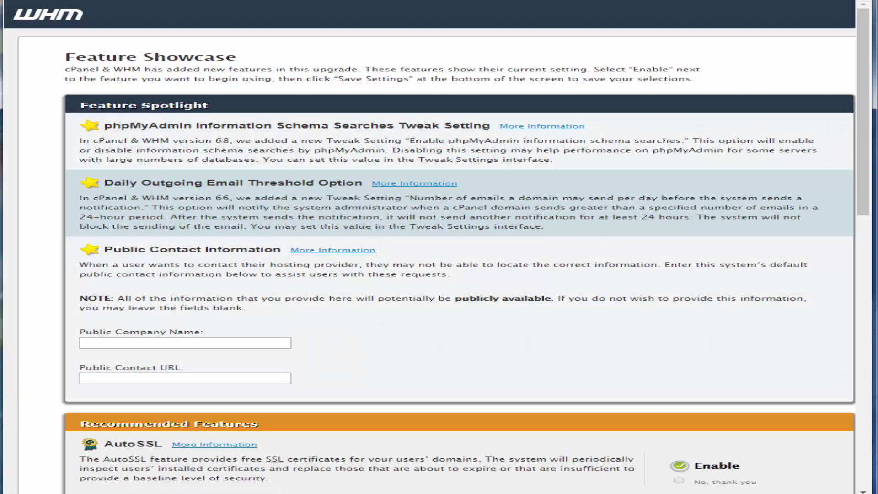
{"action": "scroll", "coordinate": [428, 186], "scroll_direction": "down", "scroll_amount": 5}
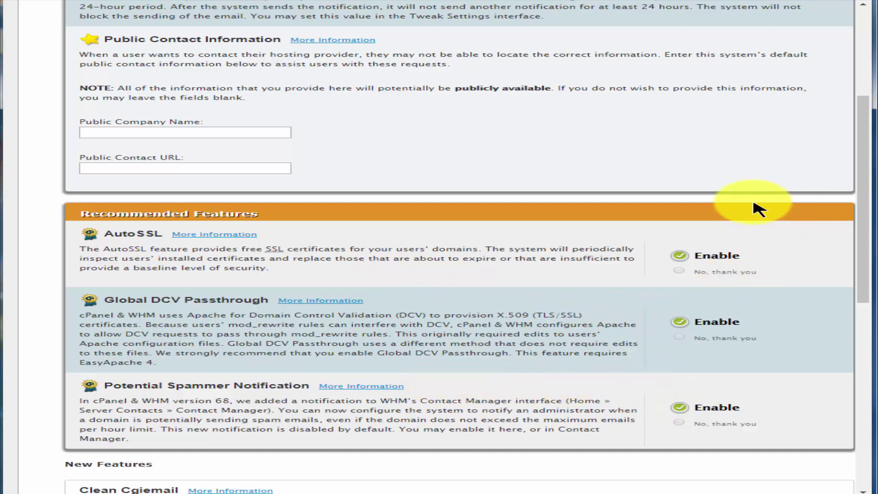
{"action": "scroll", "coordinate": [735, 223], "scroll_direction": "down", "scroll_amount": 2}
{"action": "scroll", "coordinate": [732, 225], "scroll_direction": "down", "scroll_amount": 8}
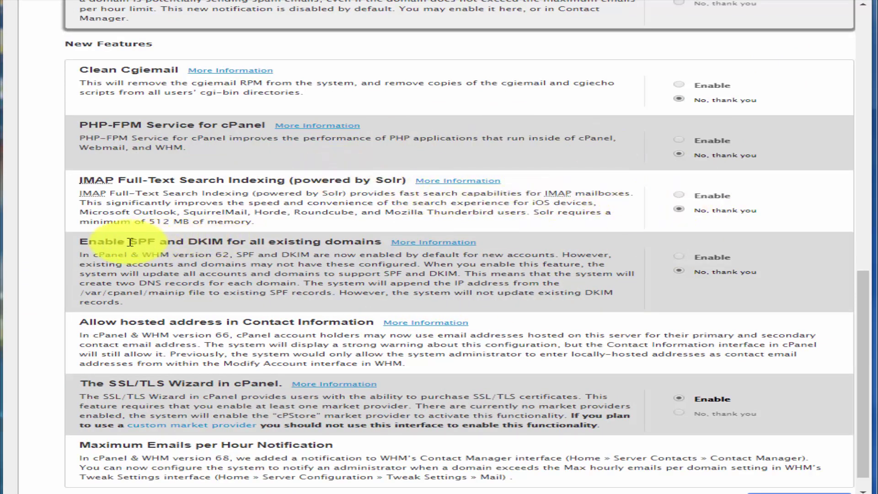
{"action": "left_click_drag", "start_coordinate": [130, 242], "coordinate": [365, 242]}
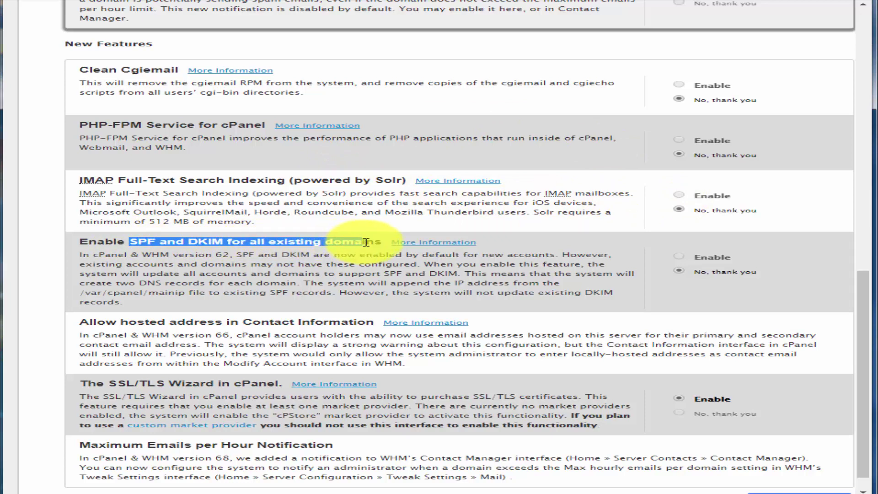
{"action": "left_click", "coordinate": [680, 257]}
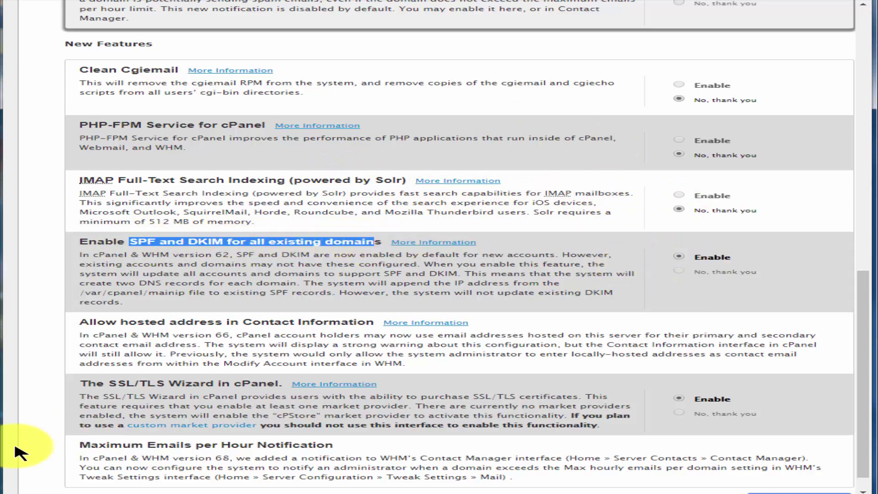
{"action": "scroll", "coordinate": [540, 492], "scroll_direction": "down", "scroll_amount": 1}
{"action": "left_click", "coordinate": [778, 476]}
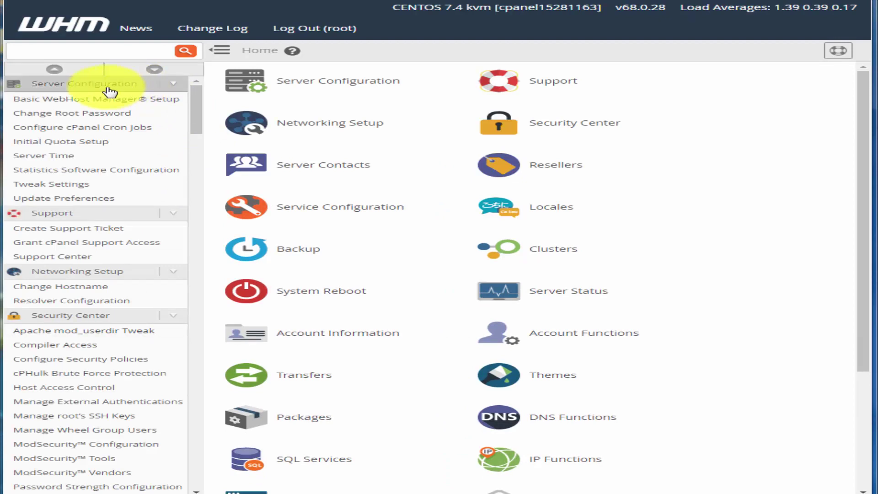
Change the server timezone to America/New_York
{"action": "left_click", "coordinate": [72, 161]}
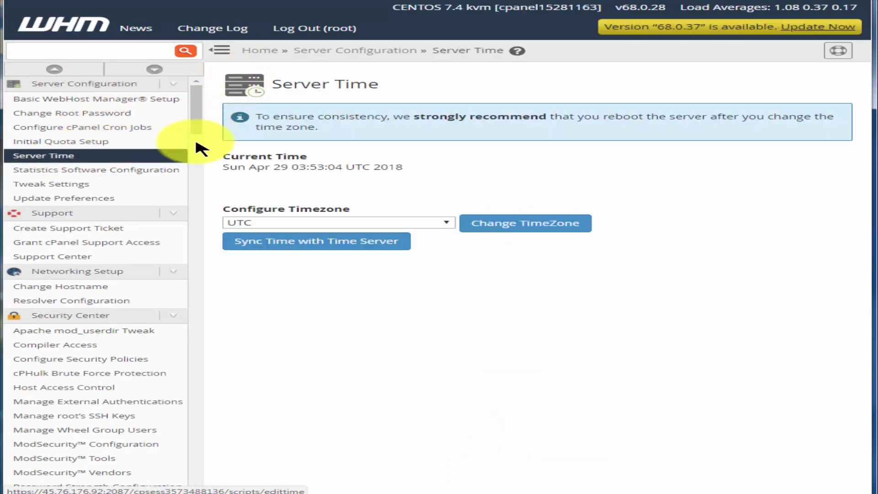
{"action": "left_click", "coordinate": [305, 224]}
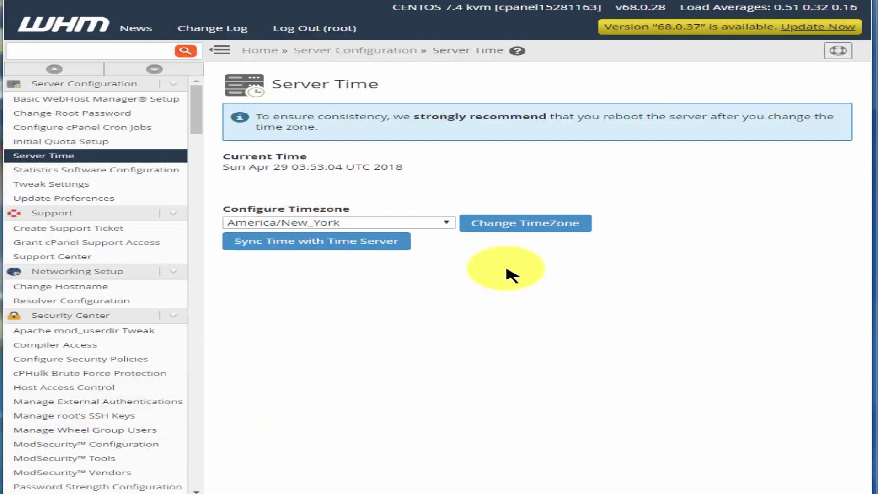
{"action": "left_click", "coordinate": [528, 230]}
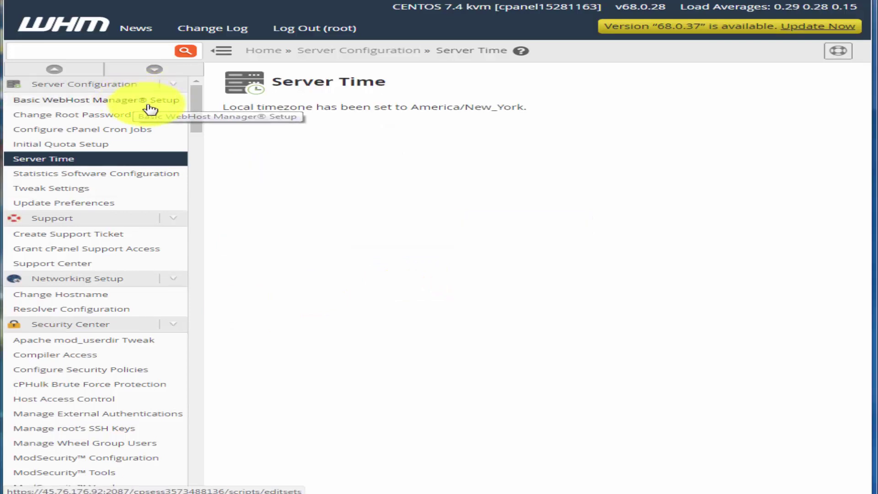
Replace the server contact e-mail in Basic WebHost Manager Setup and save the changes
{"action": "left_click", "coordinate": [148, 107]}
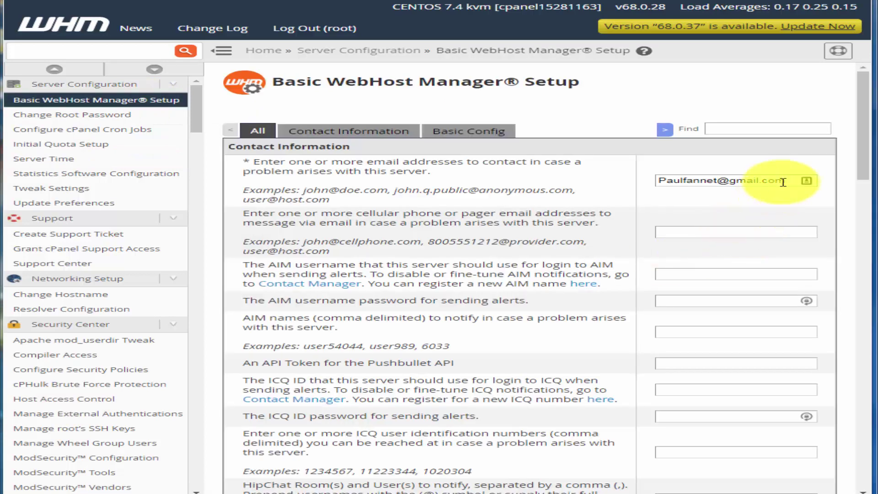
{"action": "left_click_drag", "start_coordinate": [800, 180], "coordinate": [618, 187]}
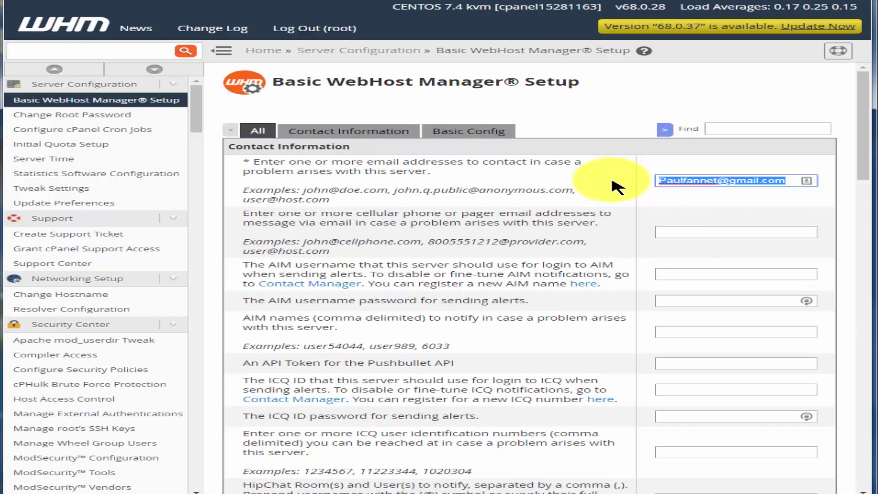
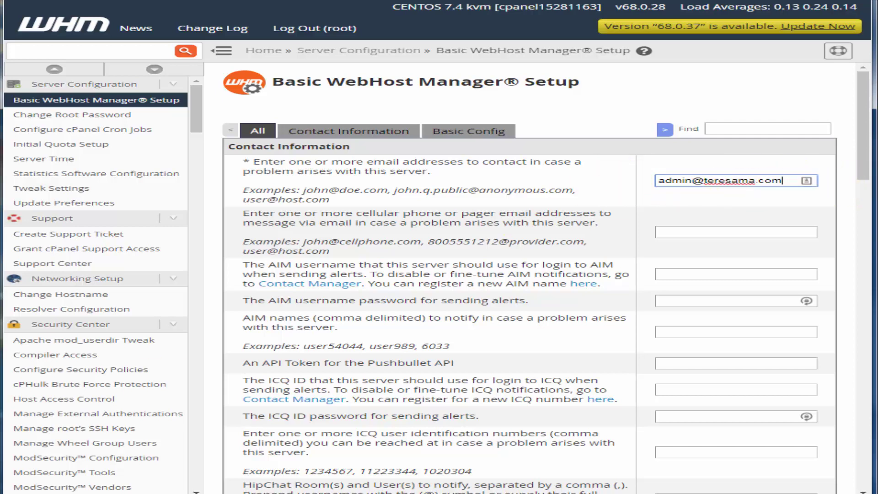
{"action": "scroll", "coordinate": [530, 279], "scroll_direction": "down", "scroll_amount": 5}
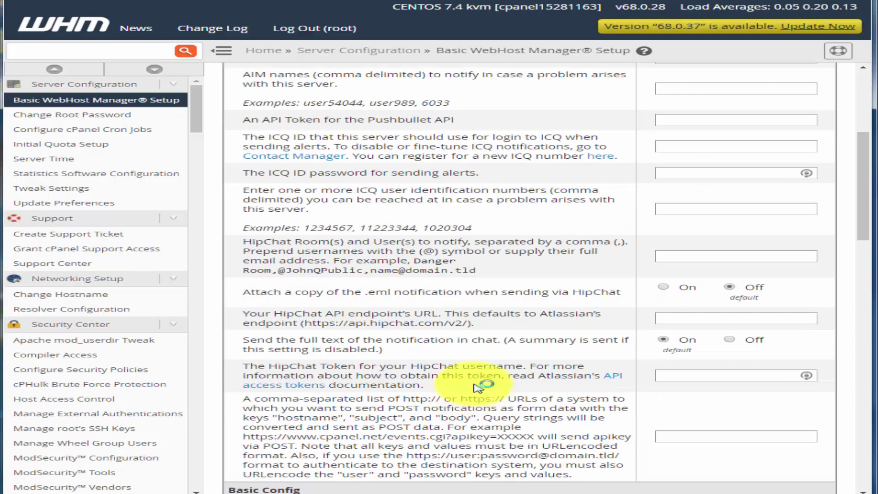
{"action": "scroll", "coordinate": [478, 389], "scroll_direction": "down", "scroll_amount": 9}
{"action": "left_click_drag", "start_coordinate": [510, 104], "coordinate": [637, 137]}
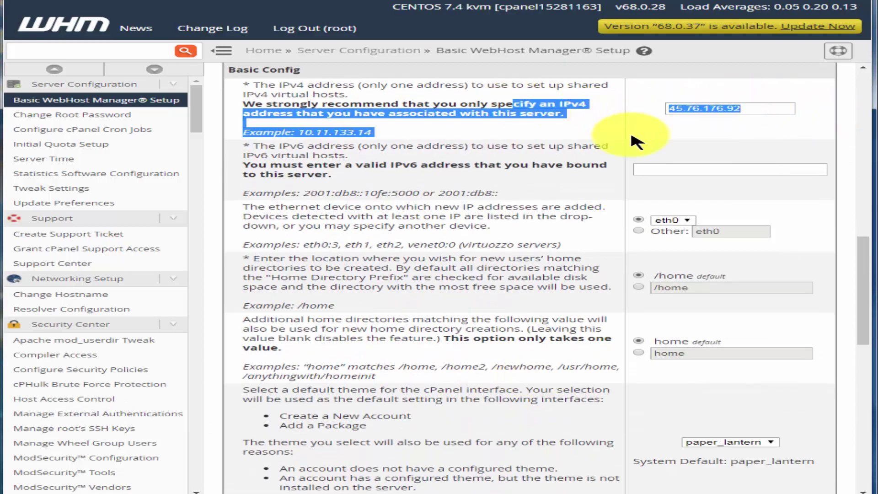
{"action": "left_click", "coordinate": [564, 133]}
{"action": "scroll", "coordinate": [540, 290], "scroll_direction": "down", "scroll_amount": 6}
{"action": "scroll", "coordinate": [536, 307], "scroll_direction": "down", "scroll_amount": 6}
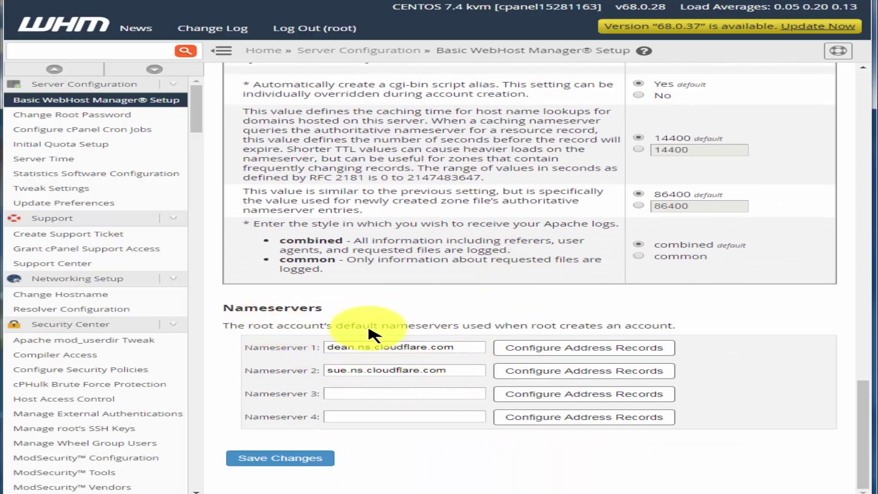
{"action": "left_click", "coordinate": [303, 463]}
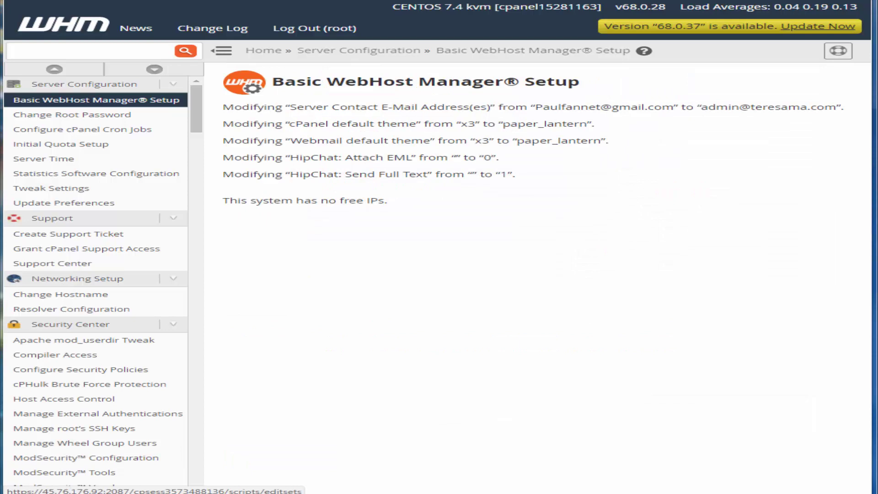
{"action": "left_click", "coordinate": [78, 278]}
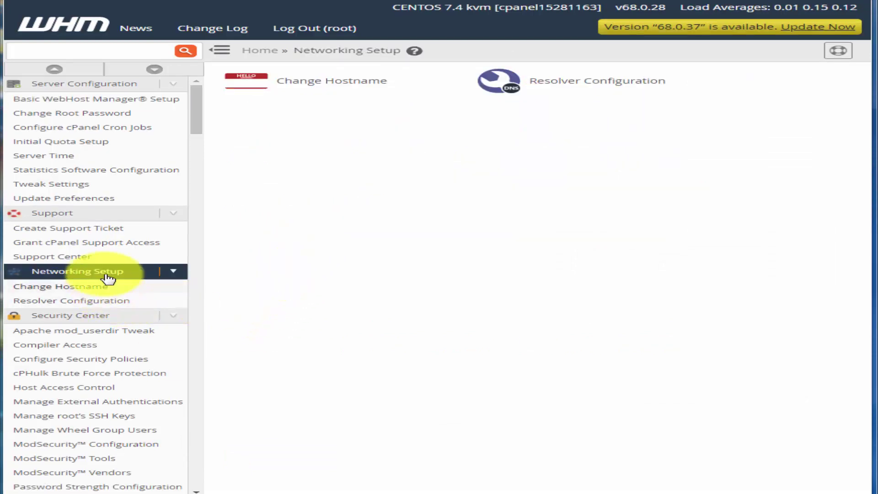
Enter angel.teresama.com as the new hostname on Change Hostname and apply it
{"action": "left_click", "coordinate": [87, 288]}
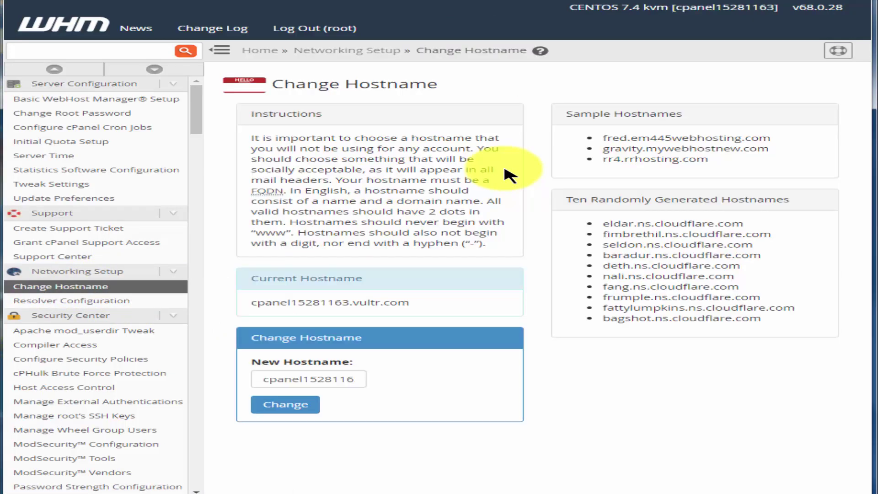
{"action": "left_click", "coordinate": [274, 378]}
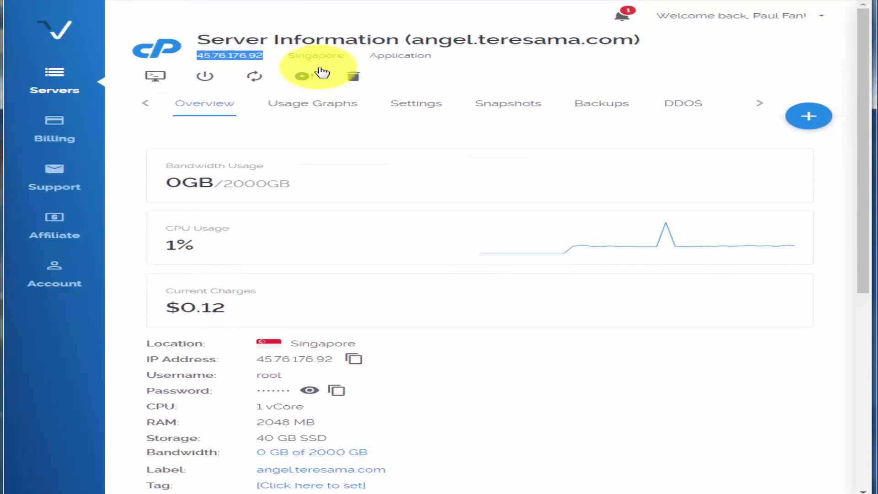
{"action": "left_click_drag", "start_coordinate": [423, 39], "coordinate": [626, 37]}
{"action": "right_click", "coordinate": [625, 37]}
{"action": "left_click", "coordinate": [622, 41]}
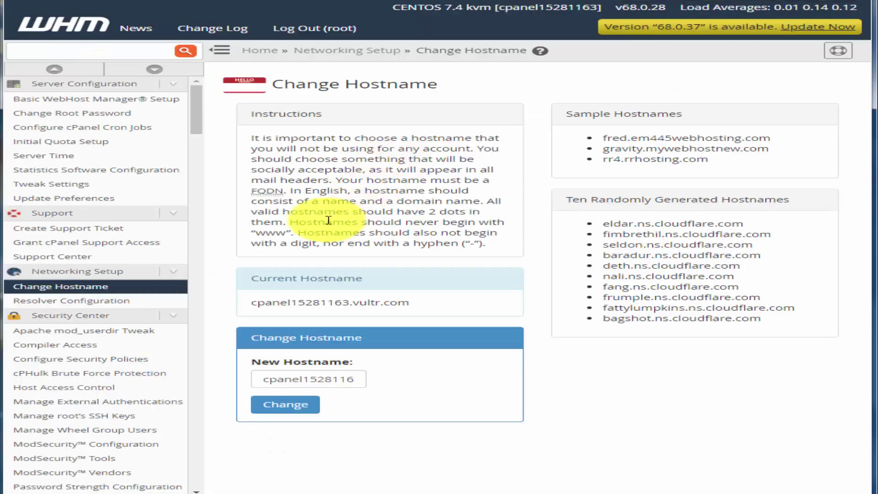
{"action": "triple_click", "coordinate": [327, 377]}
{"action": "right_click", "coordinate": [331, 377]}
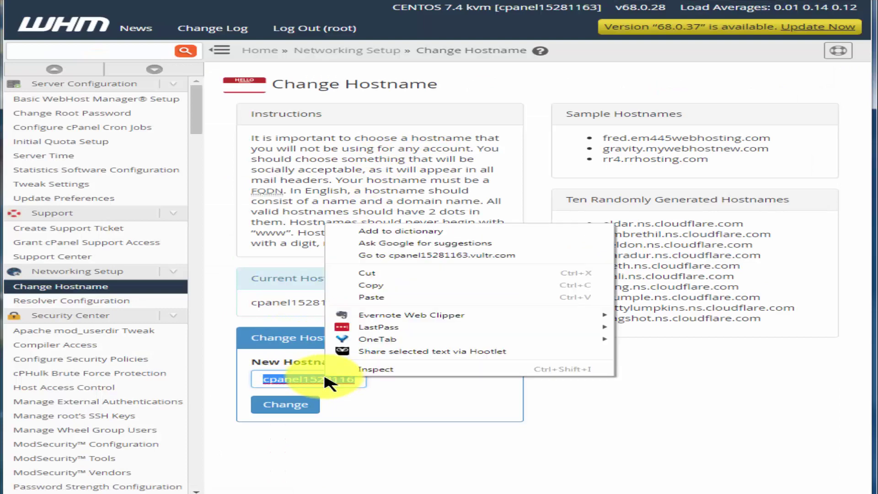
{"action": "left_click", "coordinate": [402, 298]}
{"action": "left_click", "coordinate": [307, 405]}
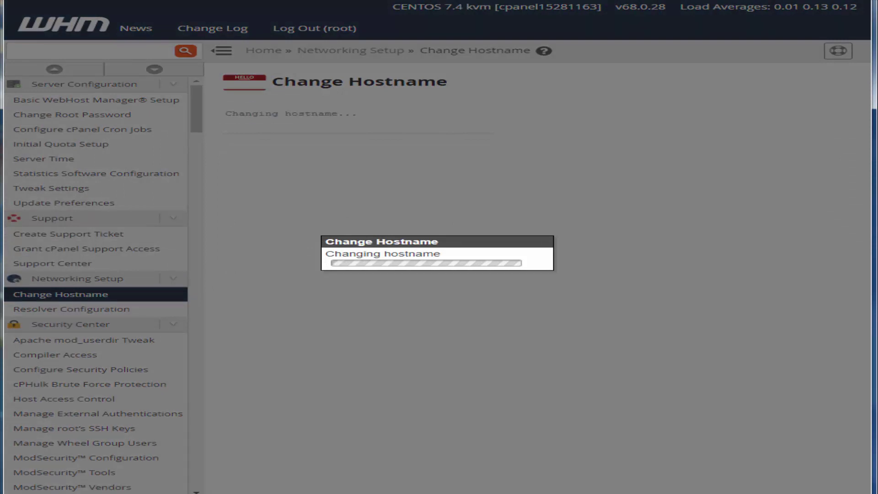
{"action": "scroll", "coordinate": [96, 284], "scroll_direction": "down", "scroll_amount": 10}
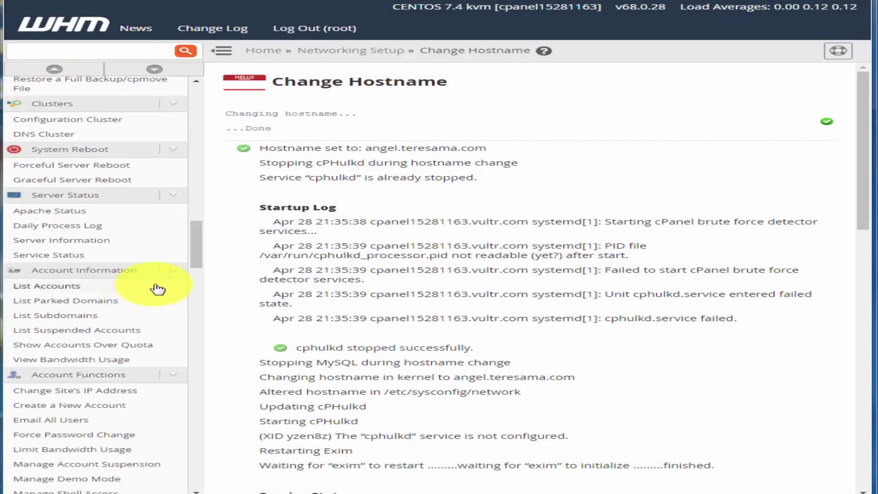
{"action": "scroll", "coordinate": [200, 265], "scroll_direction": "down", "scroll_amount": 5}
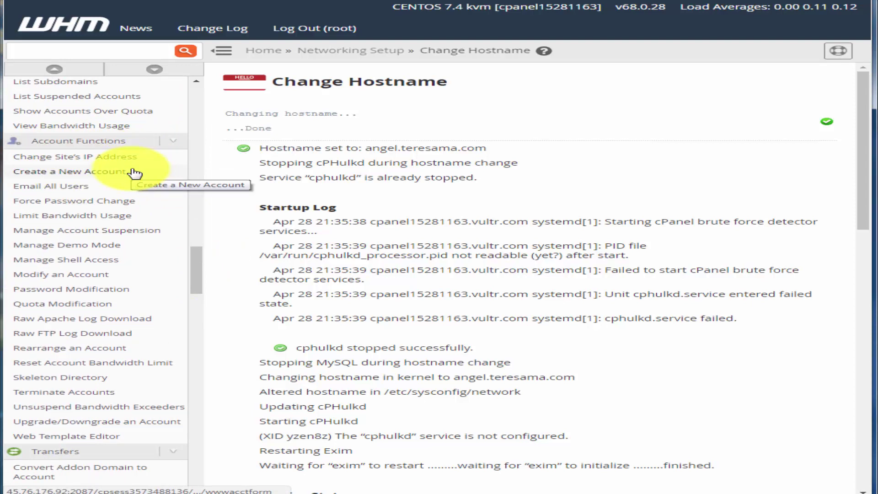
Create a new account for teresama.com with username teresama on the default package
{"action": "left_click", "coordinate": [101, 174]}
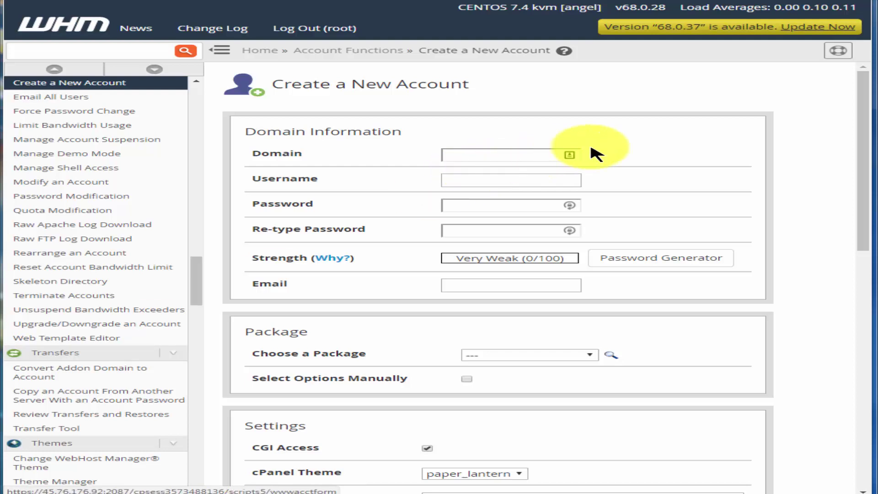
{"action": "left_click", "coordinate": [481, 159]}
{"action": "right_click", "coordinate": [482, 159]}
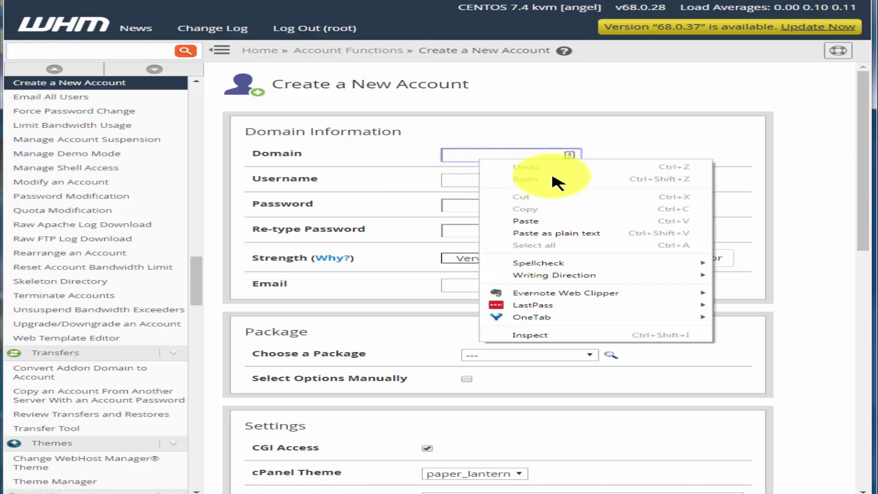
{"action": "left_click", "coordinate": [555, 221]}
{"action": "left_click", "coordinate": [694, 157]}
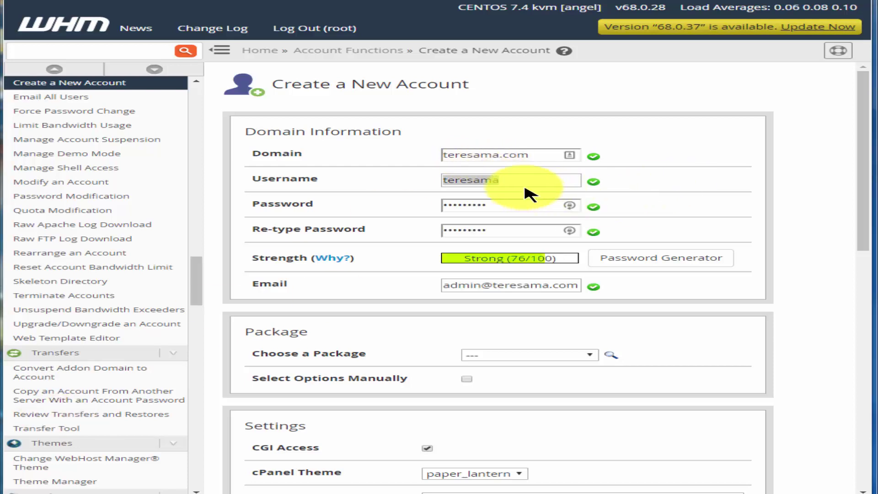
{"action": "double_click", "coordinate": [523, 184]}
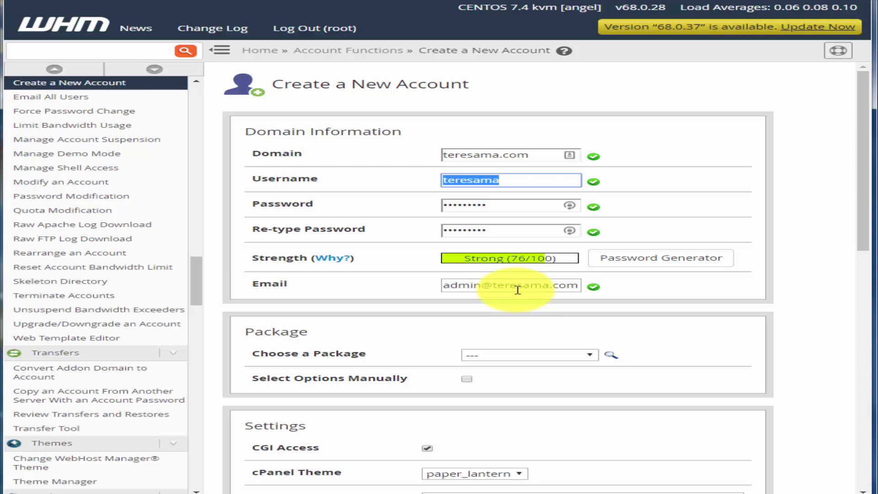
{"action": "left_click", "coordinate": [558, 365]}
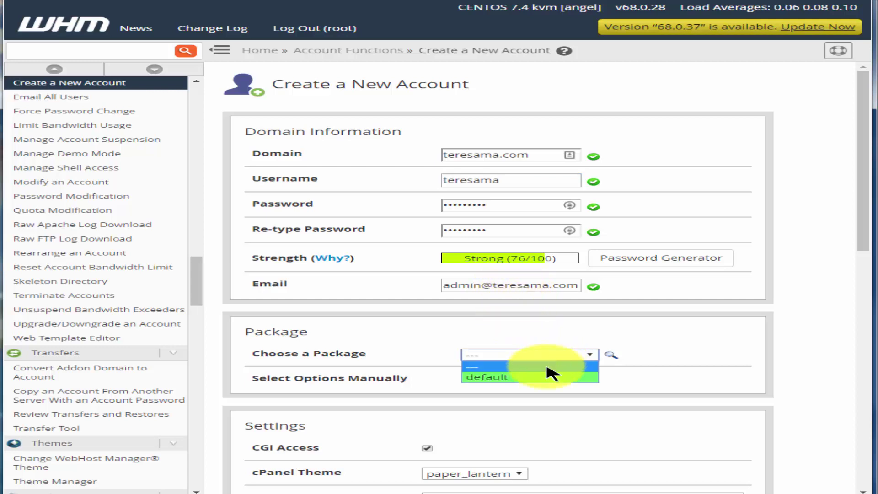
{"action": "left_click", "coordinate": [526, 377]}
{"action": "scroll", "coordinate": [498, 274], "scroll_direction": "down", "scroll_amount": 10}
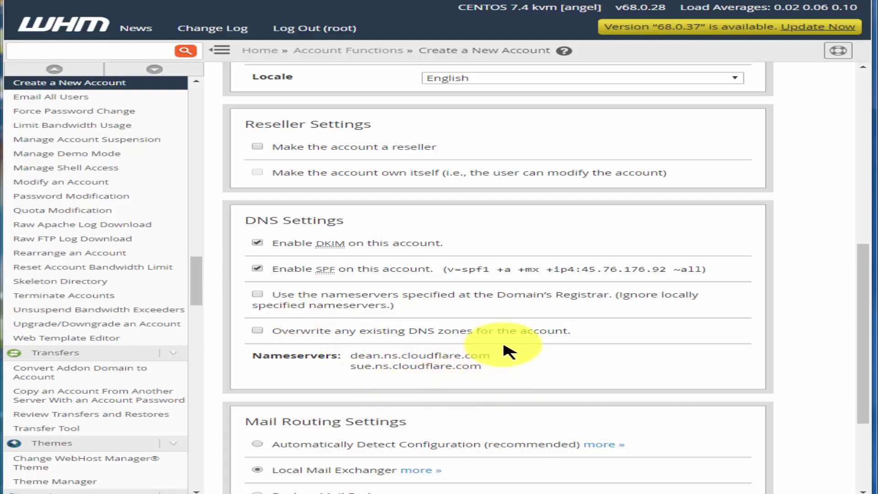
{"action": "scroll", "coordinate": [819, 372], "scroll_direction": "down", "scroll_amount": 3}
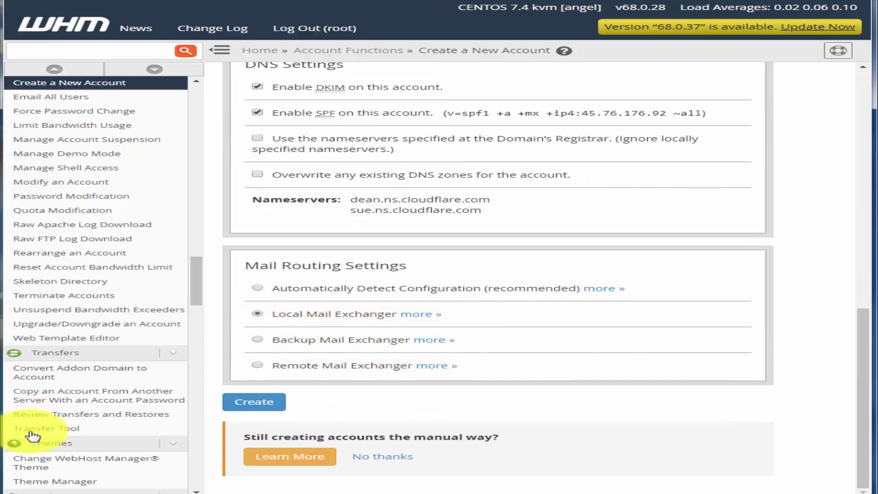
{"action": "left_click", "coordinate": [257, 405]}
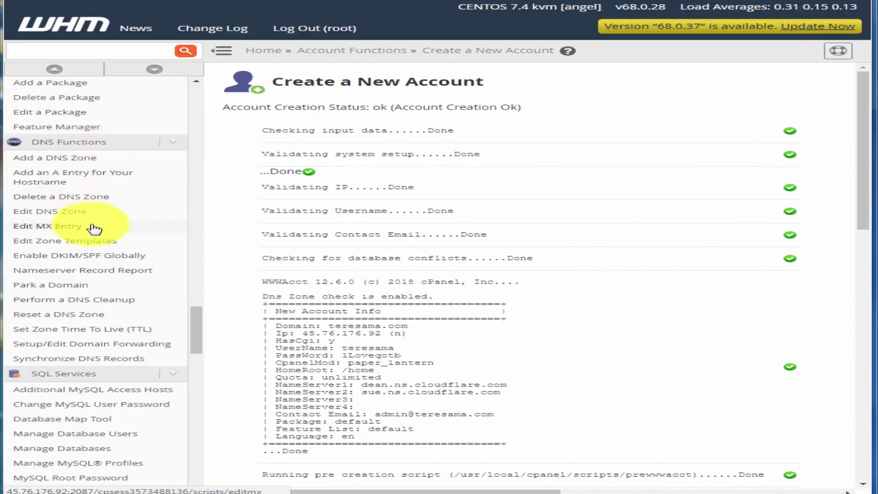
Open the teresama.com zone in Edit DNS Zone for editing
{"action": "left_click", "coordinate": [78, 215]}
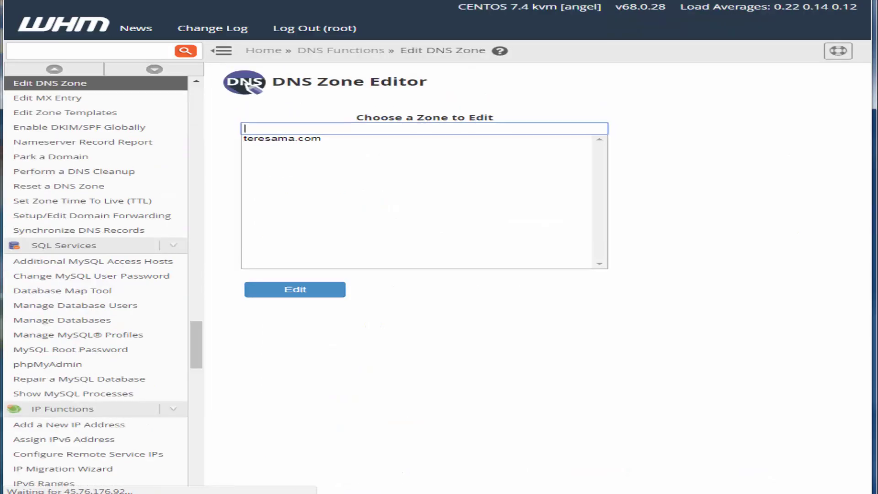
{"action": "left_click", "coordinate": [287, 138]}
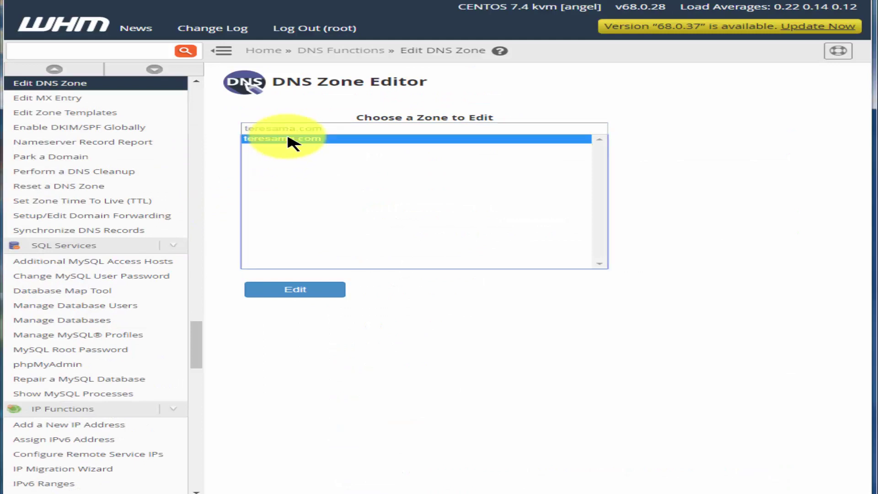
{"action": "left_click", "coordinate": [339, 296]}
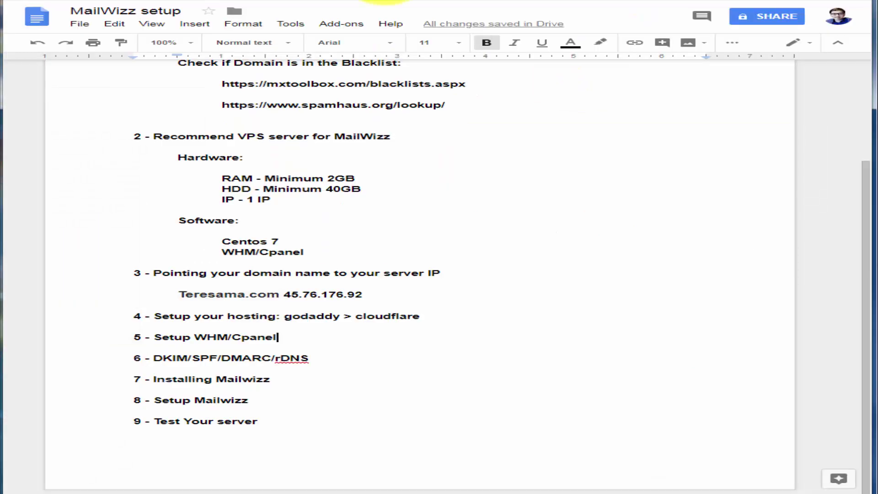
{"action": "left_click", "coordinate": [342, 353]}
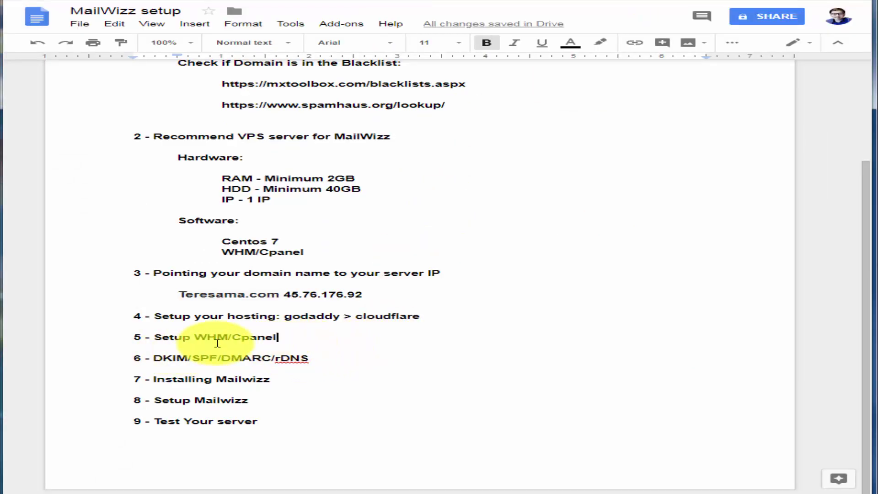
{"action": "left_click_drag", "start_coordinate": [203, 339], "coordinate": [266, 337]}
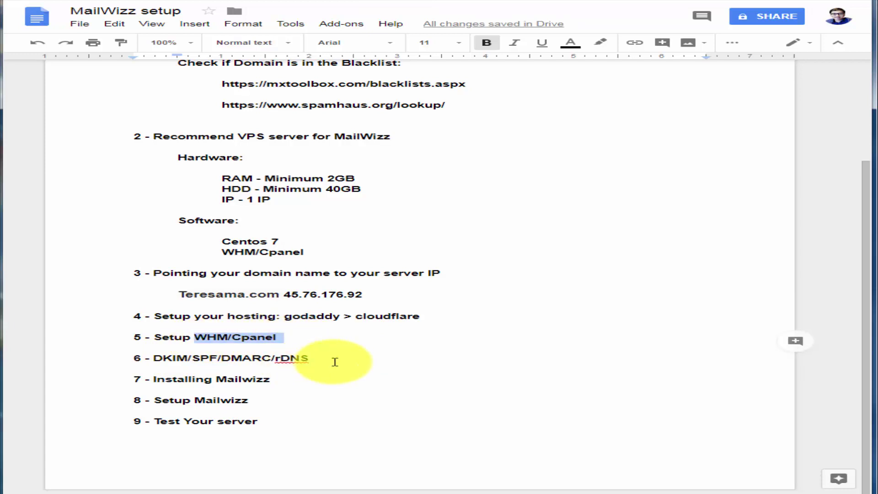
{"action": "left_click_drag", "start_coordinate": [270, 359], "coordinate": [221, 359]}
{"action": "left_click_drag", "start_coordinate": [165, 358], "coordinate": [220, 356]}
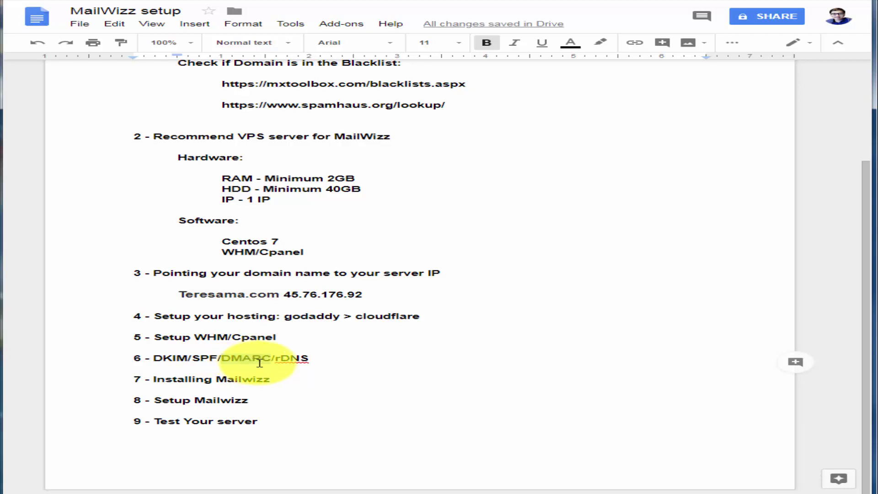
{"action": "left_click_drag", "start_coordinate": [274, 366], "coordinate": [271, 360]}
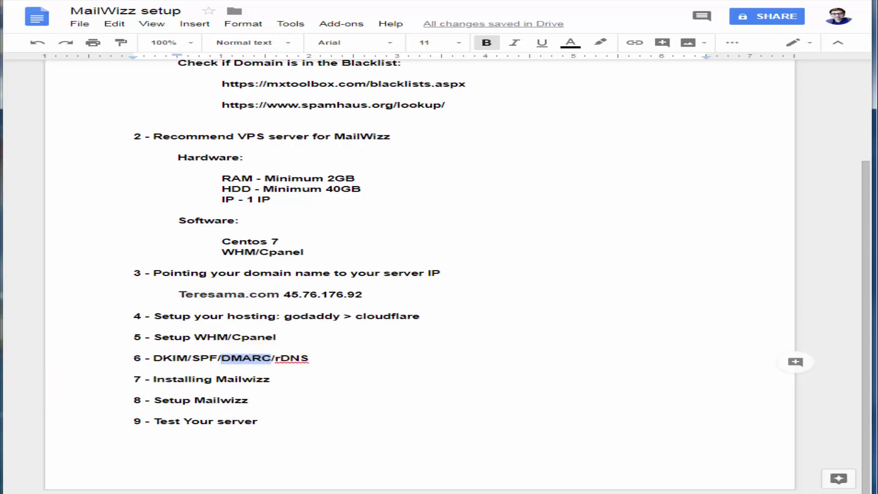
{"action": "key", "text": "End"}
{"action": "key", "text": "Return"}
{"action": "key", "text": "Tab"}
{"action": "key", "text": "ctrl+v"}
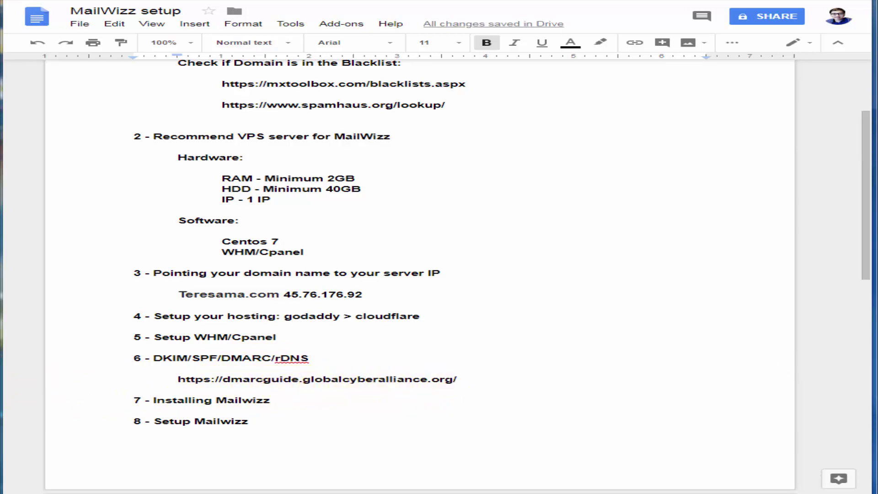
{"action": "left_click_drag", "start_coordinate": [457, 380], "coordinate": [178, 380]}
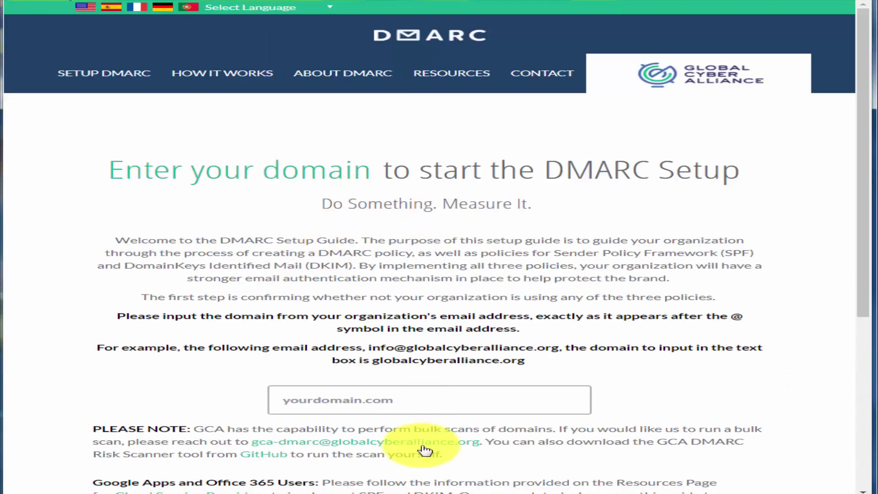
Submit teresama.com for a DMARC check in the DMARC Setup Guide
{"action": "left_click", "coordinate": [359, 403]}
{"action": "right_click", "coordinate": [355, 400]}
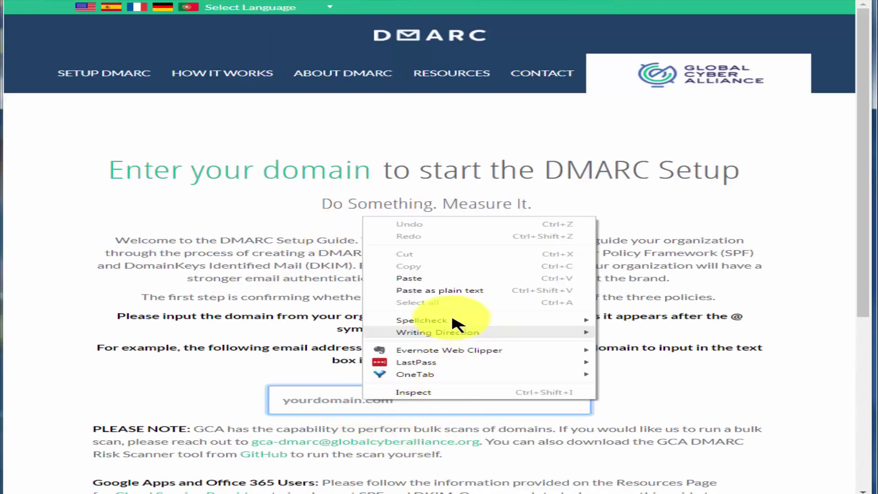
{"action": "left_click", "coordinate": [421, 278]}
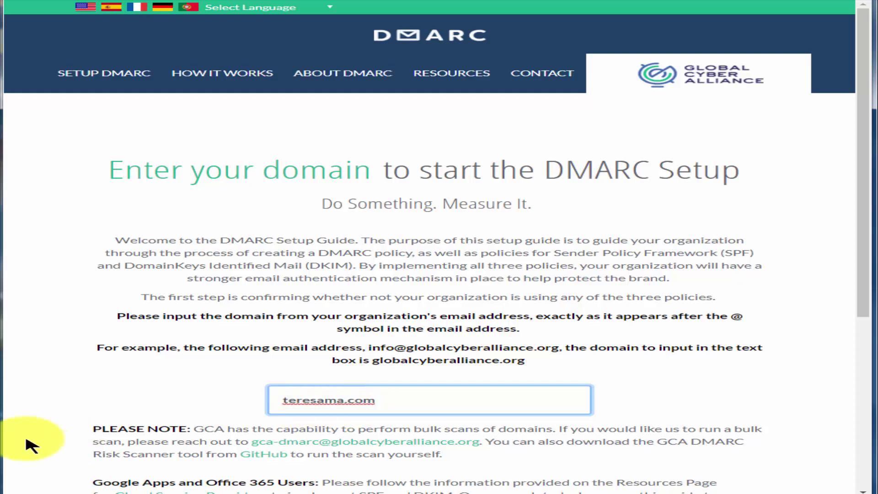
{"action": "left_click", "coordinate": [69, 436]}
{"action": "scroll", "coordinate": [78, 432], "scroll_direction": "down", "scroll_amount": 4}
{"action": "left_click", "coordinate": [403, 397]}
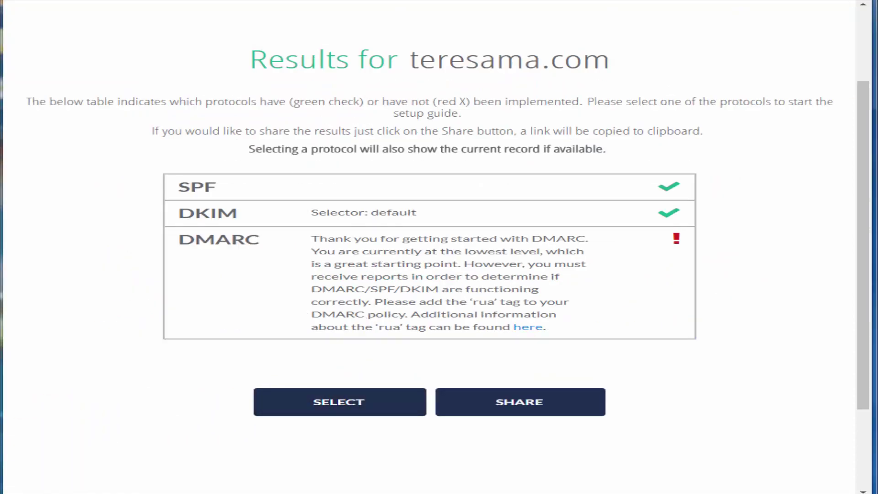
View the current DMARC record v=DMARC1; p=none and continue into the guide
{"action": "left_click", "coordinate": [314, 293]}
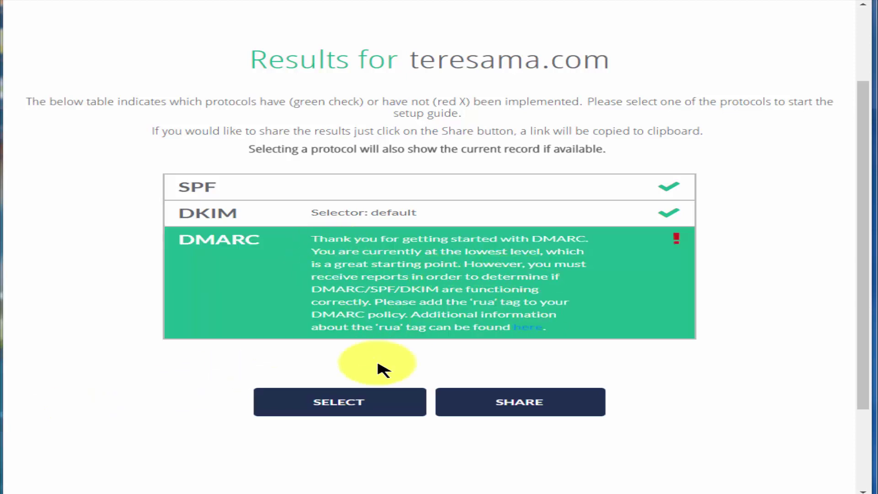
{"action": "left_click", "coordinate": [370, 322]}
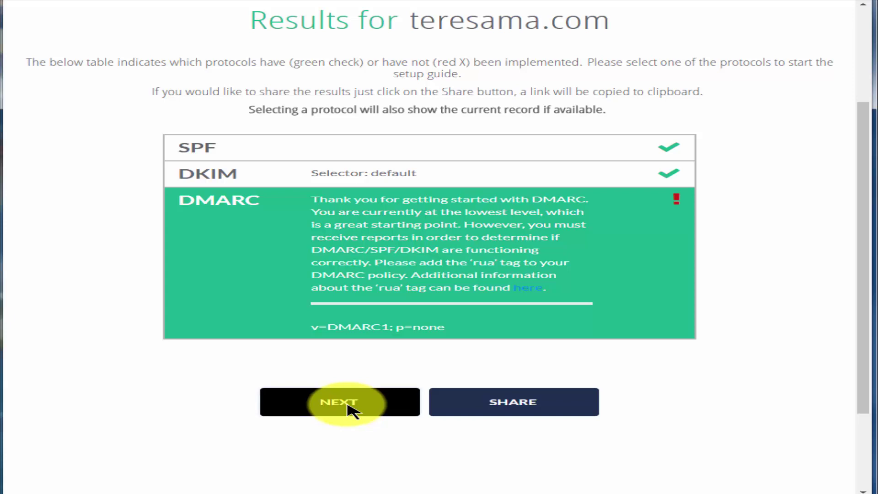
{"action": "left_click", "coordinate": [350, 406]}
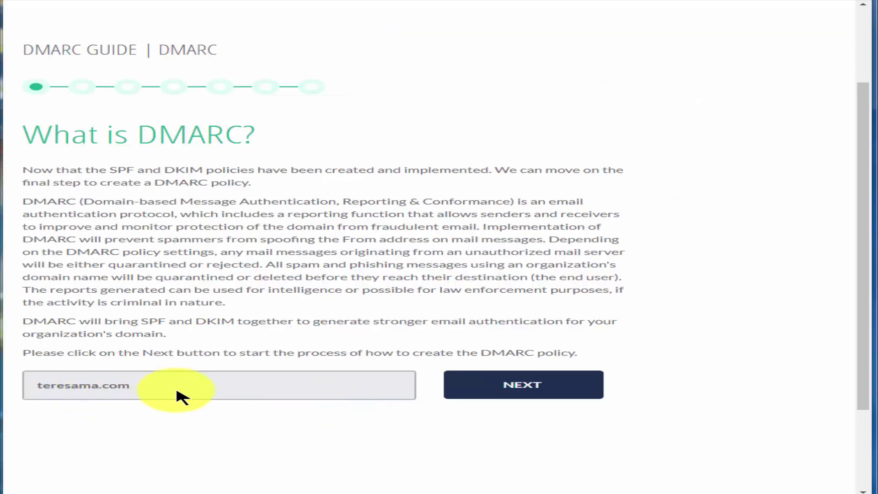
Set the DMARC policy level to Reject
{"action": "left_click", "coordinate": [524, 386]}
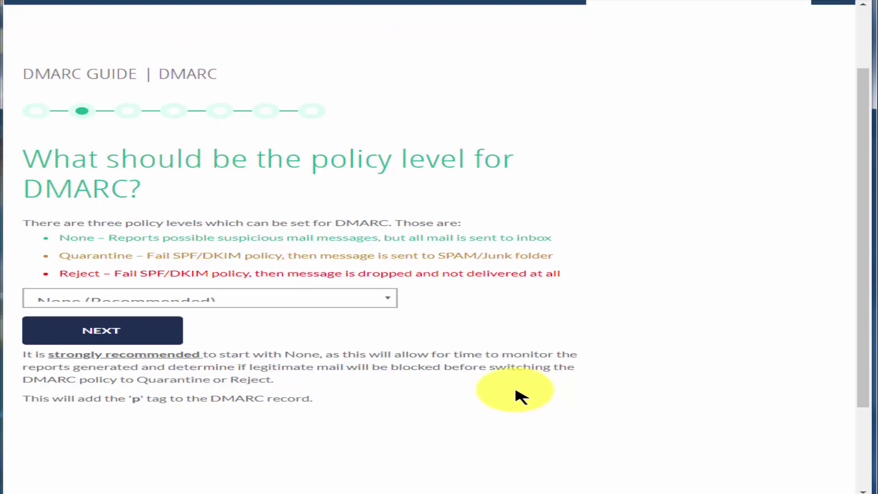
{"action": "scroll", "coordinate": [82, 426], "scroll_direction": "down", "scroll_amount": 1}
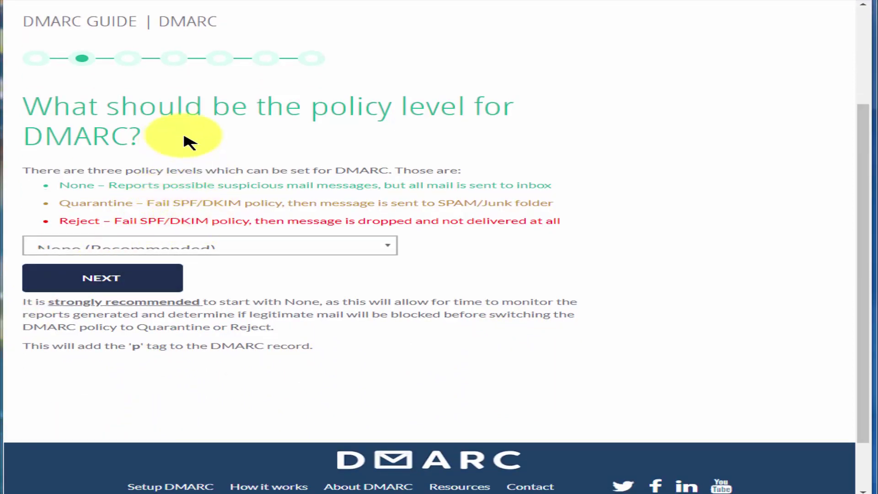
{"action": "left_click", "coordinate": [158, 247]}
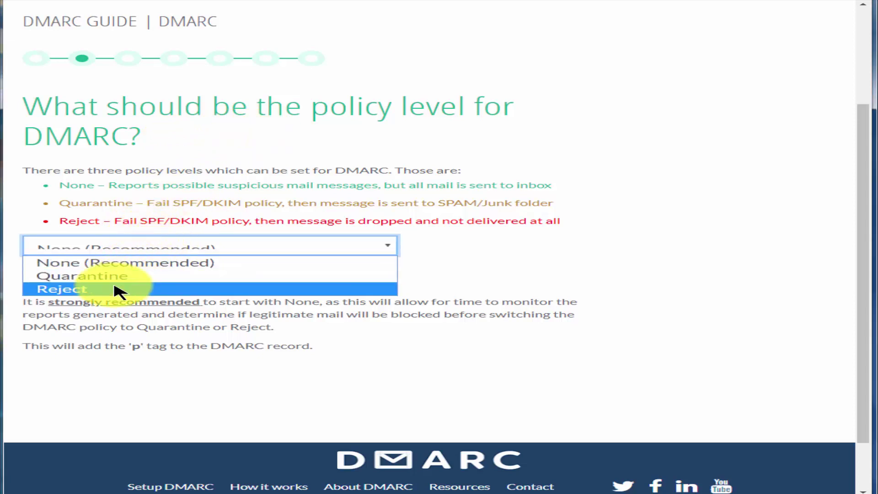
{"action": "left_click", "coordinate": [120, 290]}
{"action": "left_click", "coordinate": [143, 279]}
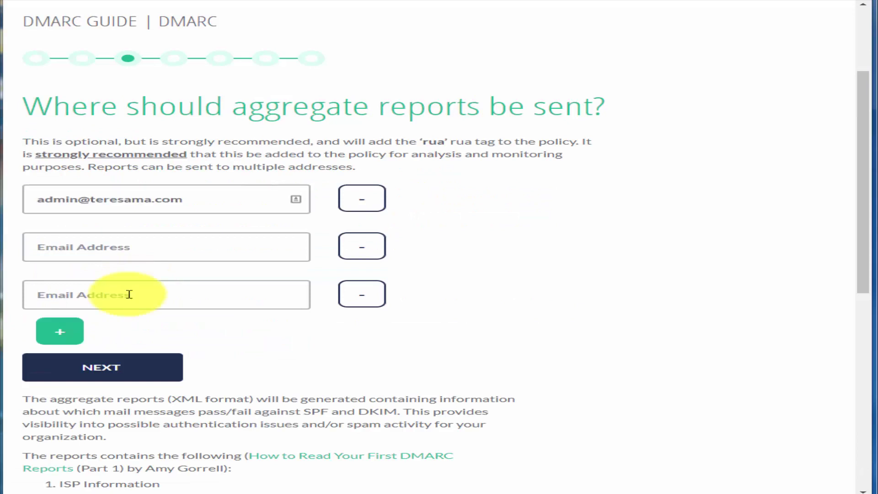
Fill in the aggregate and forensic report addresses with the admin address
{"action": "left_click", "coordinate": [39, 197]}
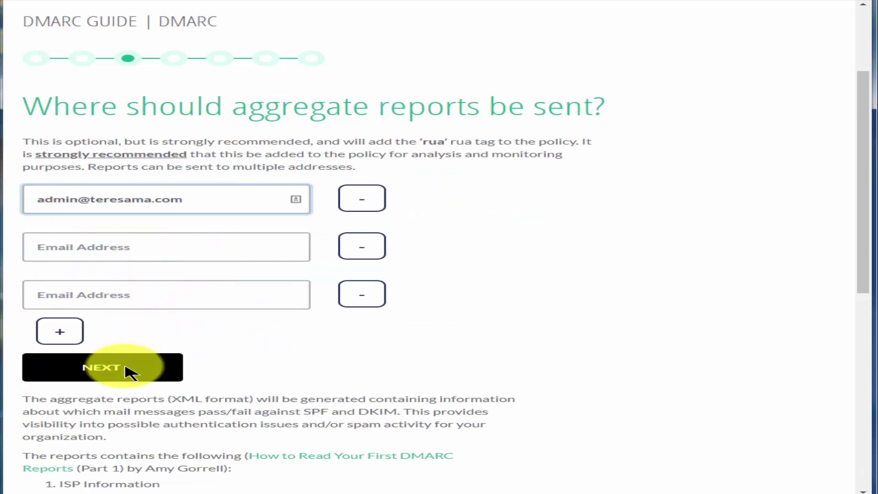
{"action": "left_click", "coordinate": [128, 371]}
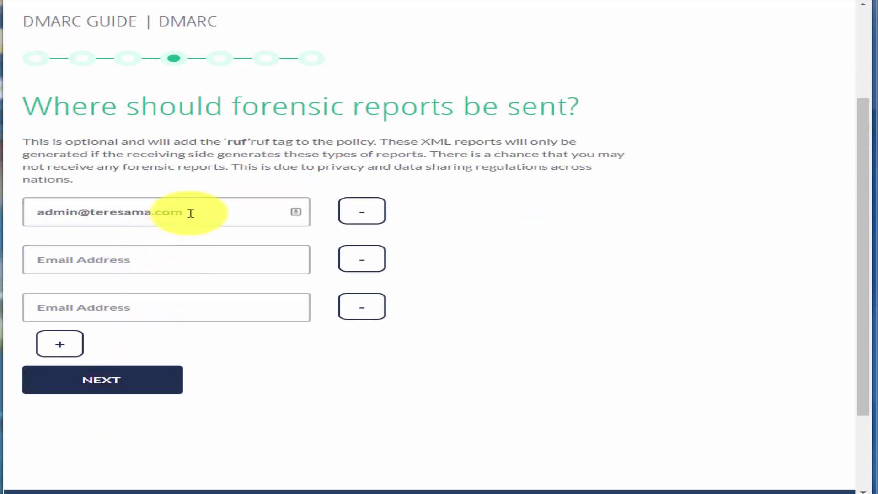
{"action": "left_click", "coordinate": [196, 207]}
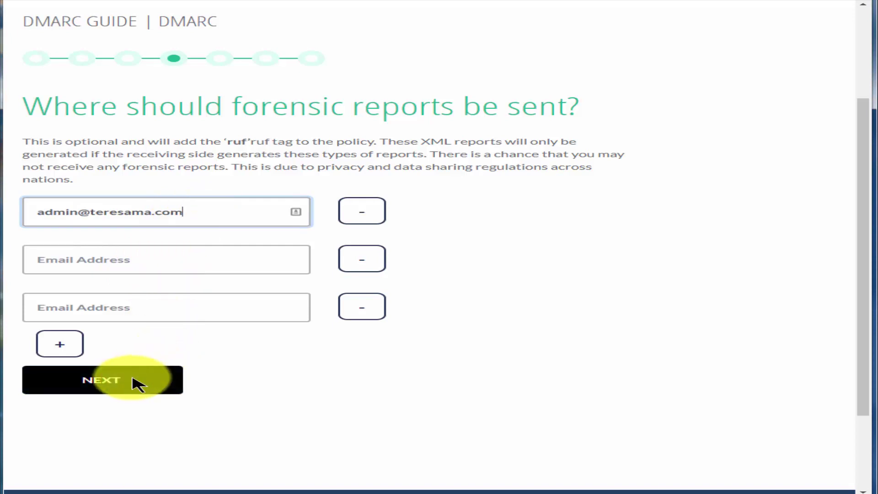
{"action": "left_click", "coordinate": [137, 384]}
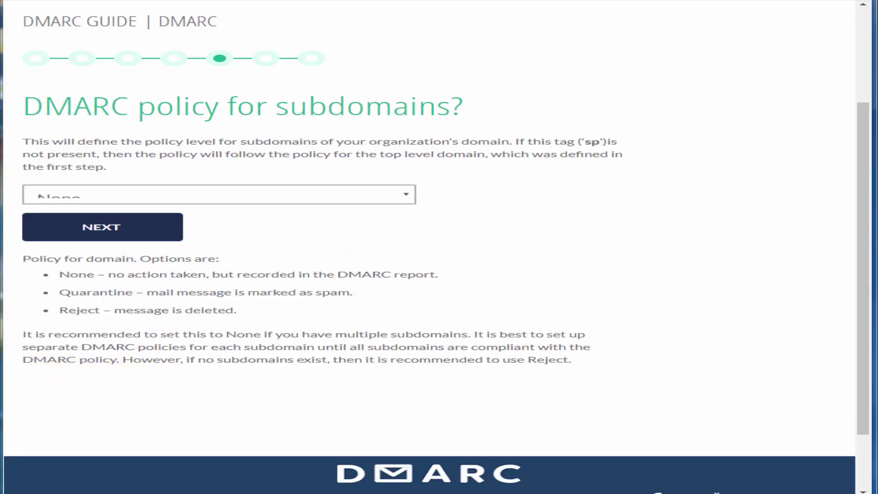
Set subdomain policy to Reject, DKIM and SPF alignment to strict, and generate the record
{"action": "left_click", "coordinate": [160, 200]}
{"action": "left_click", "coordinate": [121, 238]}
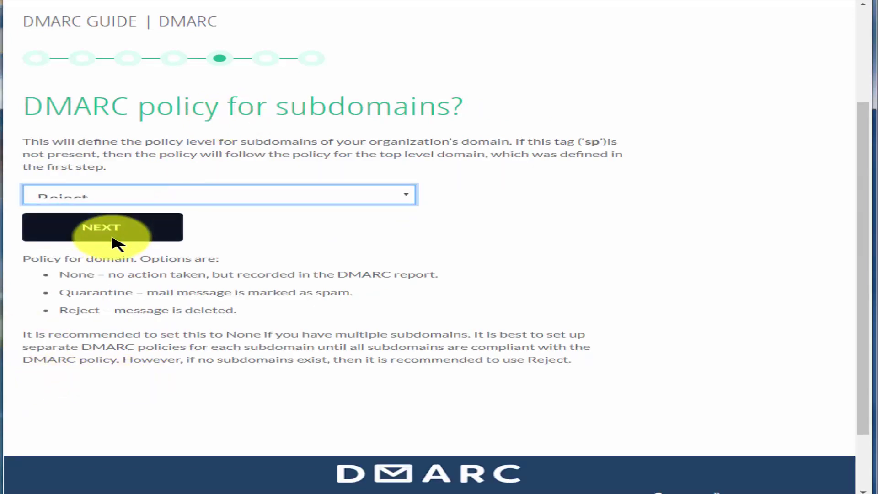
{"action": "left_click", "coordinate": [117, 237]}
{"action": "scroll", "coordinate": [84, 118], "scroll_direction": "down", "scroll_amount": 5}
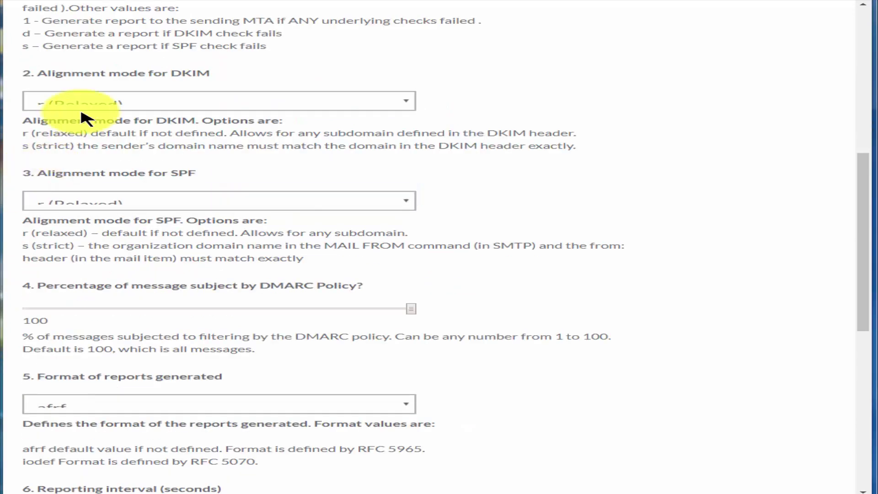
{"action": "left_click", "coordinate": [95, 106]}
{"action": "left_click", "coordinate": [117, 131]}
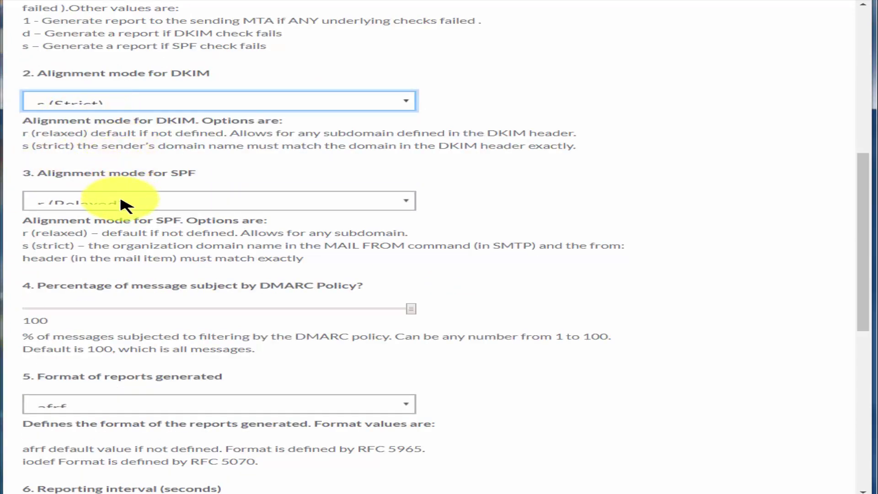
{"action": "left_click", "coordinate": [121, 202]}
{"action": "left_click", "coordinate": [120, 233]}
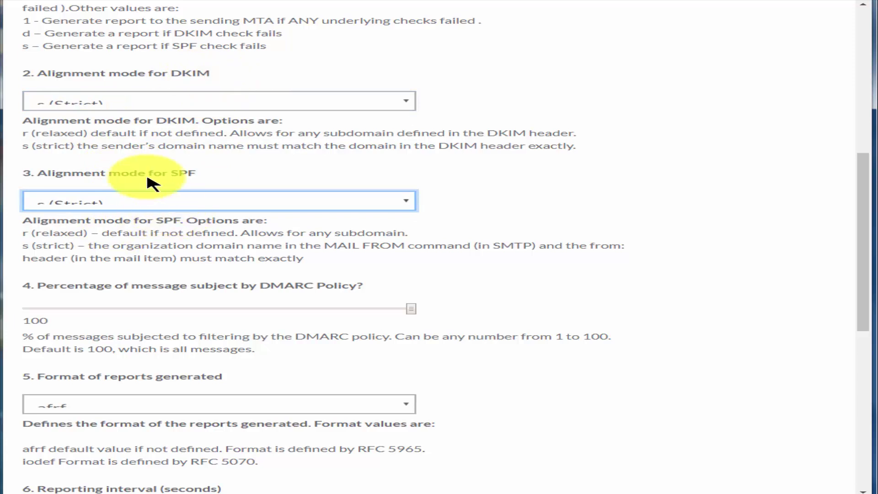
{"action": "scroll", "coordinate": [304, 406], "scroll_direction": "down", "scroll_amount": 5}
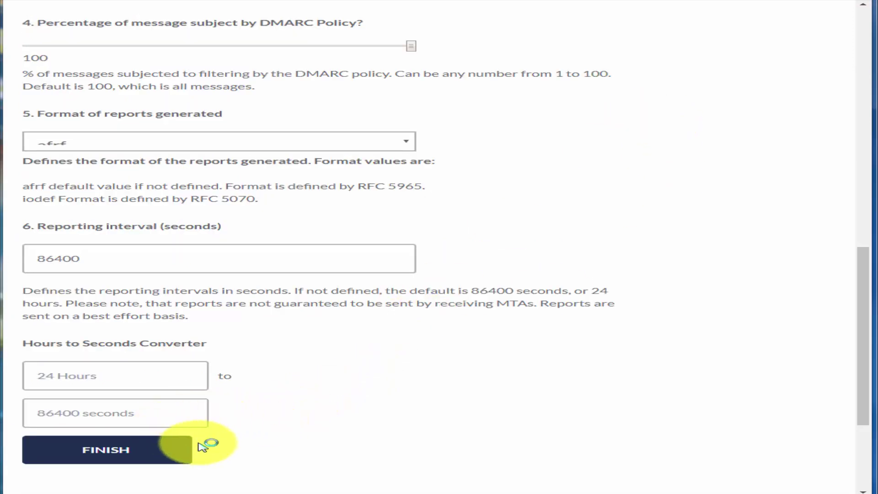
{"action": "left_click", "coordinate": [160, 453]}
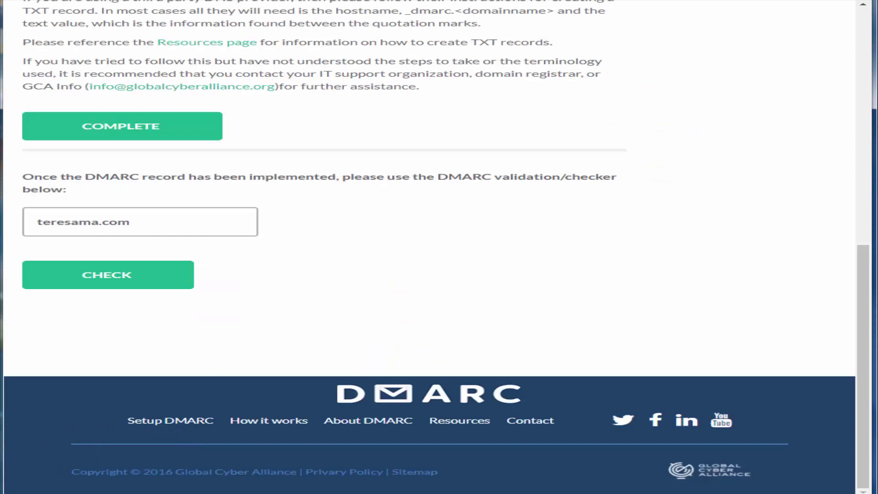
Copy _dmarc.teresama.com. from the generated record and switch to the WHM zone editor
{"action": "scroll", "coordinate": [35, 238], "scroll_direction": "up", "scroll_amount": 5}
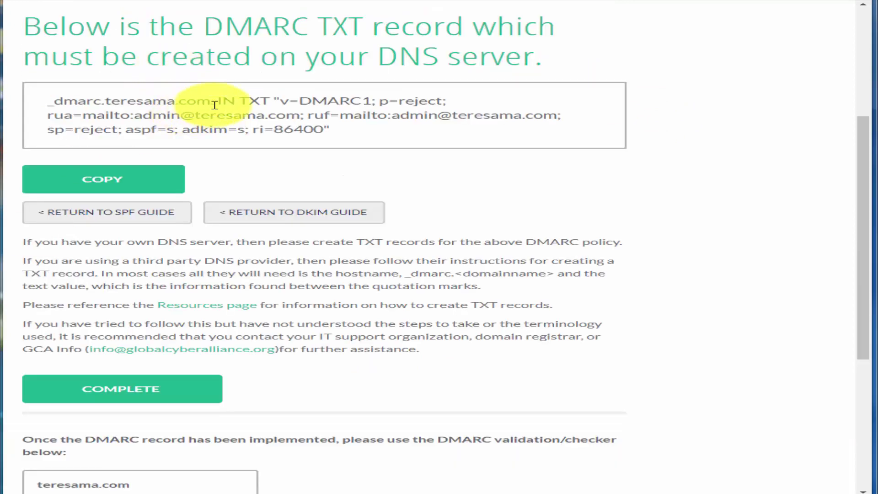
{"action": "left_click_drag", "start_coordinate": [215, 101], "coordinate": [67, 102]}
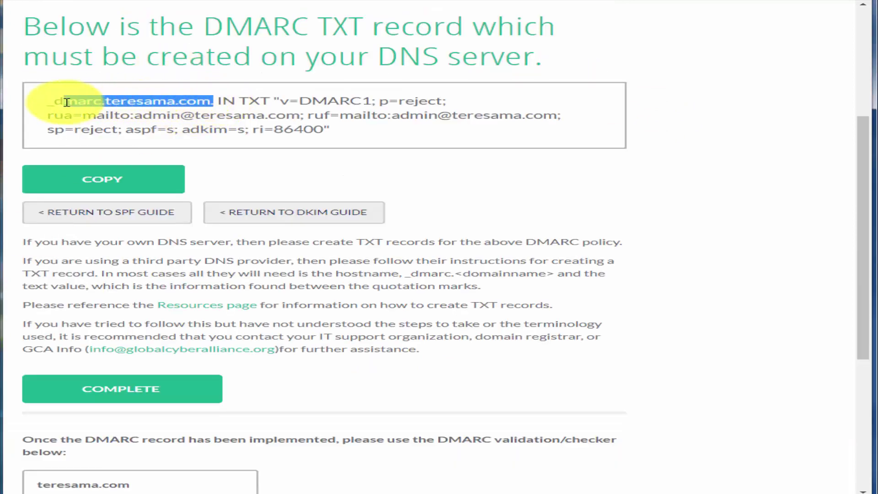
{"action": "right_click", "coordinate": [51, 102]}
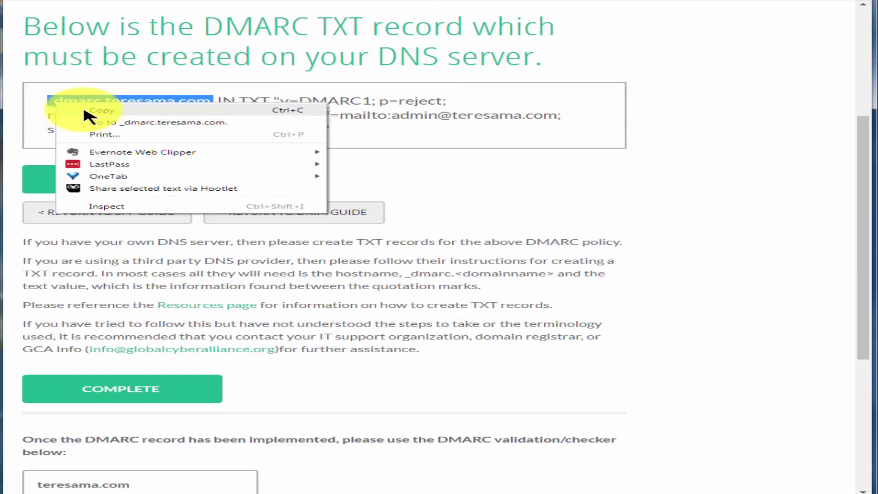
{"action": "left_click", "coordinate": [73, 110]}
{"action": "key", "text": "ctrl+Tab"}
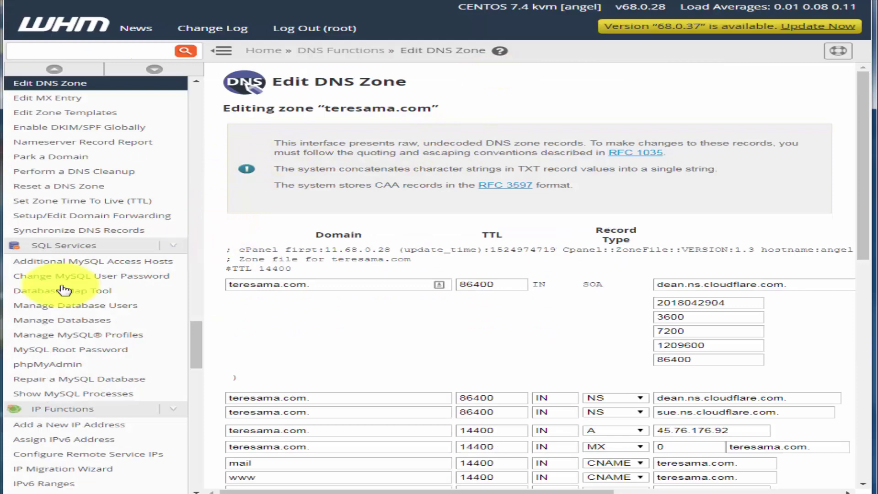
Name a new entry _dmarc.teresama.com in the teresama.com zone
{"action": "scroll", "coordinate": [369, 180], "scroll_direction": "down", "scroll_amount": 5}
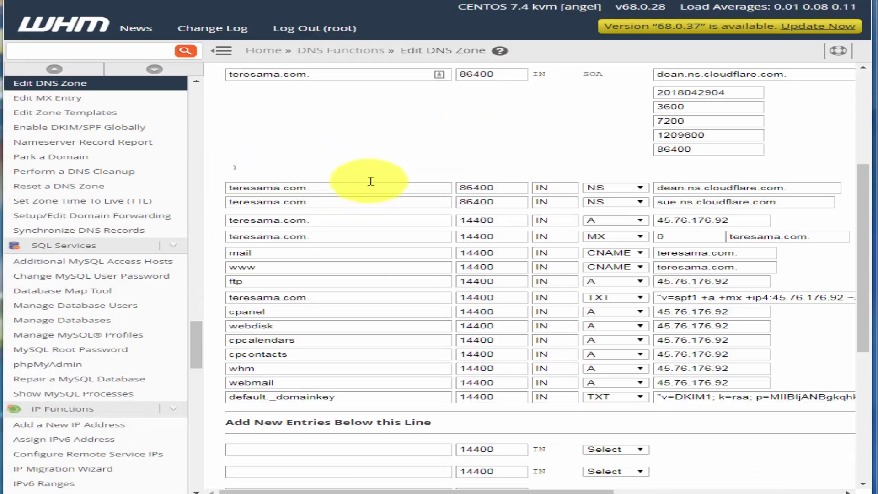
{"action": "scroll", "coordinate": [424, 202], "scroll_direction": "down", "scroll_amount": 6}
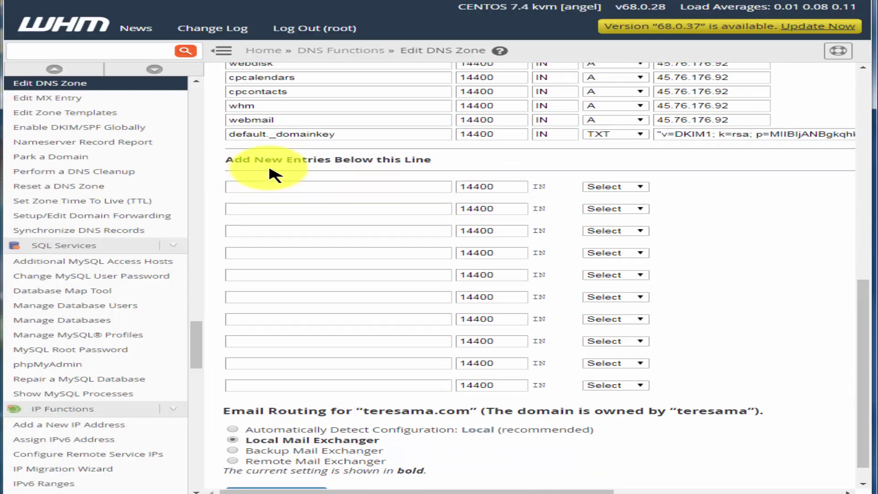
{"action": "right_click", "coordinate": [338, 191]}
{"action": "left_click", "coordinate": [435, 255]}
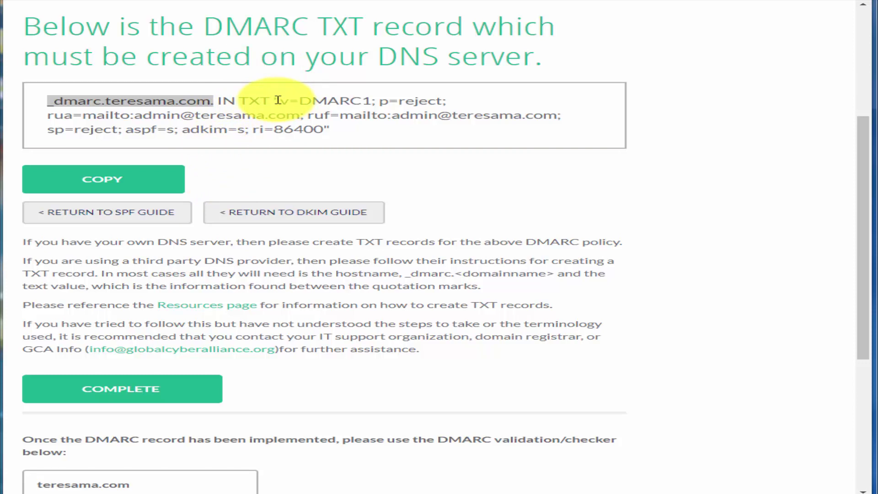
Give the entry the quoted "v=DMARC1; p=reject" TXT value, pasted as plain text
{"action": "left_click", "coordinate": [280, 100]}
{"action": "right_click", "coordinate": [285, 99]}
{"action": "left_click", "coordinate": [321, 110]}
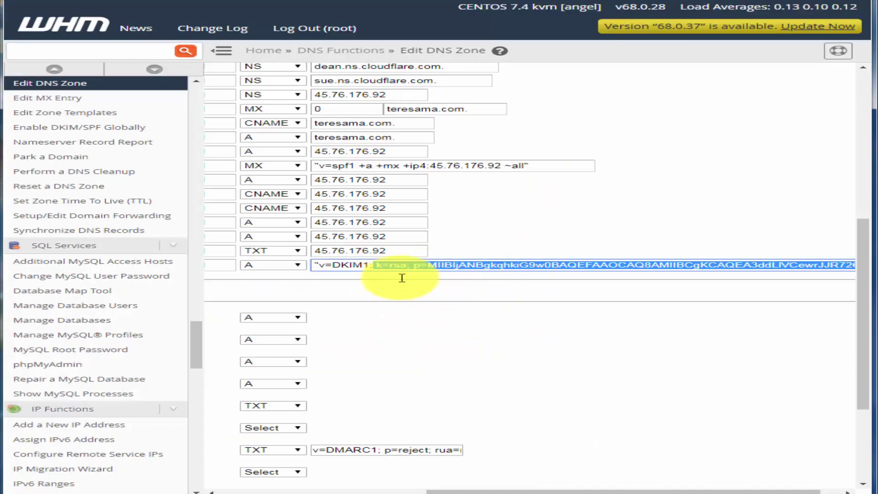
{"action": "left_click", "coordinate": [365, 450]}
{"action": "key", "text": "ctrl+a"}
{"action": "right_click", "coordinate": [366, 450]}
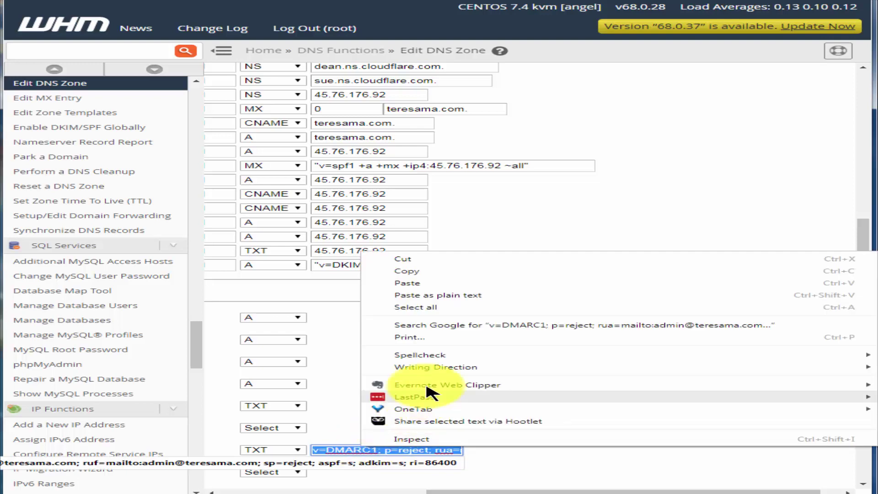
{"action": "left_click", "coordinate": [427, 293]}
{"action": "left_click", "coordinate": [590, 414]}
{"action": "scroll", "coordinate": [603, 421], "scroll_direction": "down", "scroll_amount": 1}
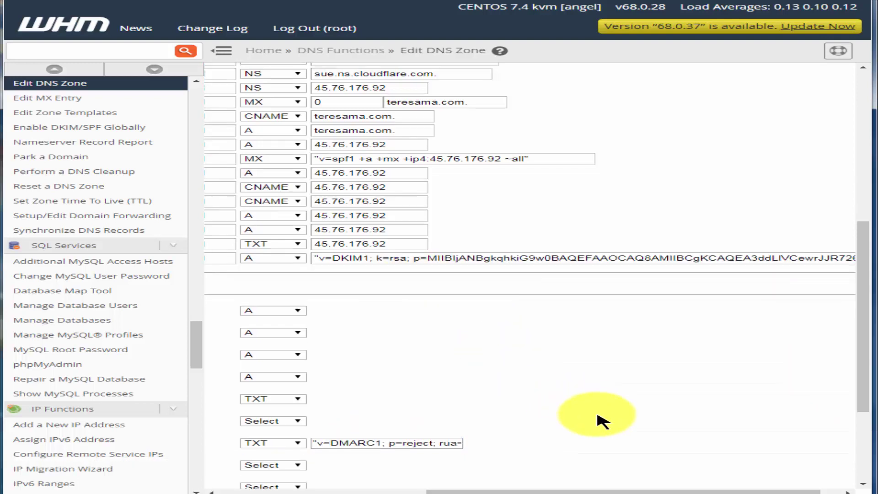
{"action": "scroll", "coordinate": [602, 421], "scroll_direction": "down", "scroll_amount": 3}
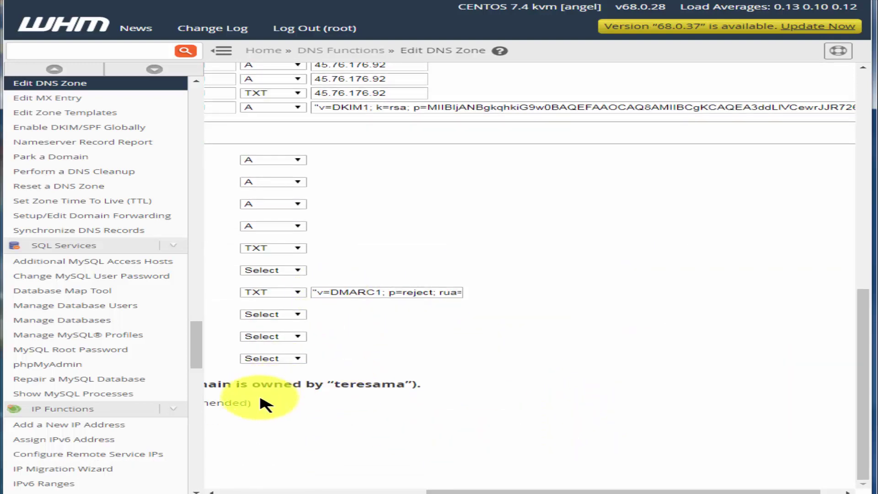
{"action": "scroll", "coordinate": [284, 478], "scroll_direction": "left", "scroll_amount": 10}
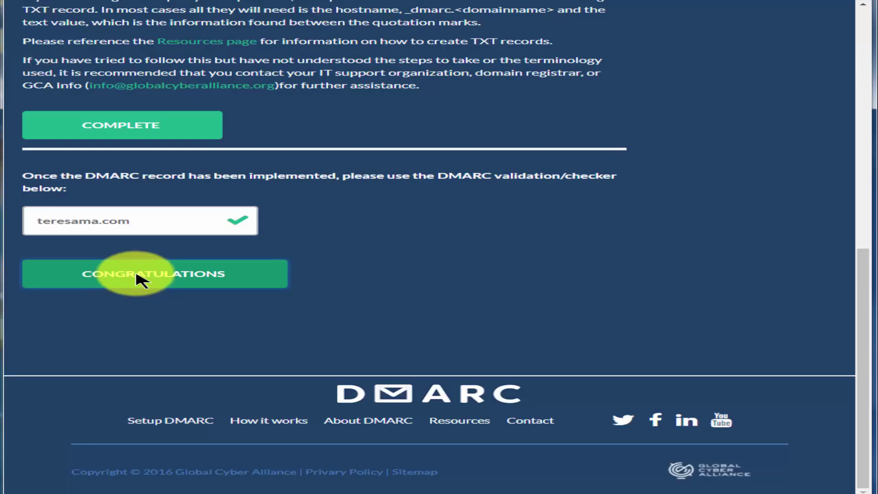
Confirm teresama.com passes the DMARC check on the setup completion page
{"action": "left_click", "coordinate": [141, 275]}
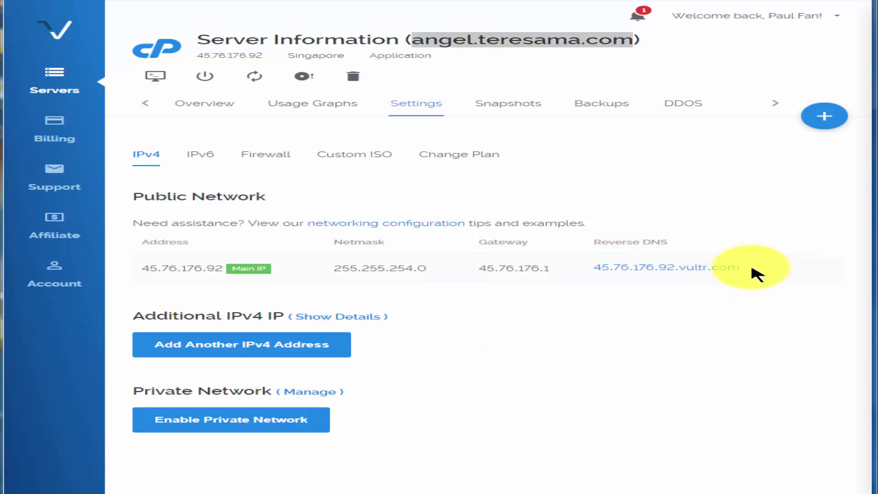
Replace the vultr.com reverse DNS of 45.76.176.92 with angel.teresama.com and save
{"action": "left_click", "coordinate": [727, 268]}
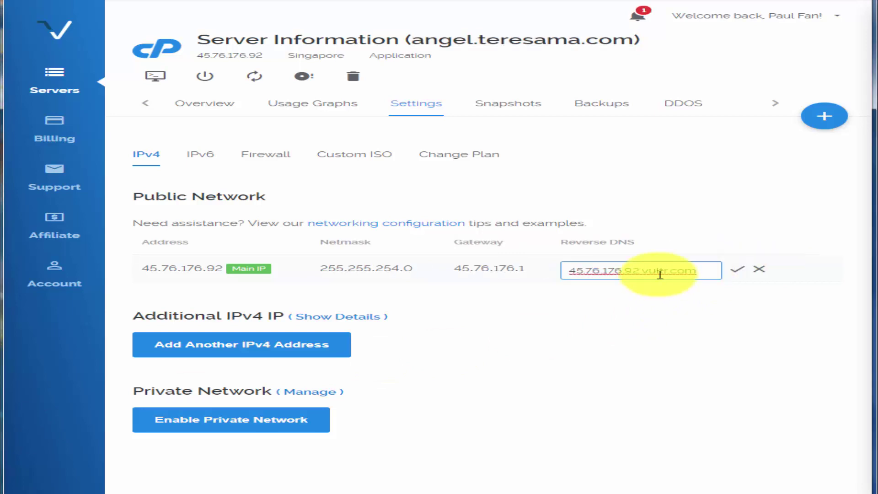
{"action": "right_click", "coordinate": [605, 270]}
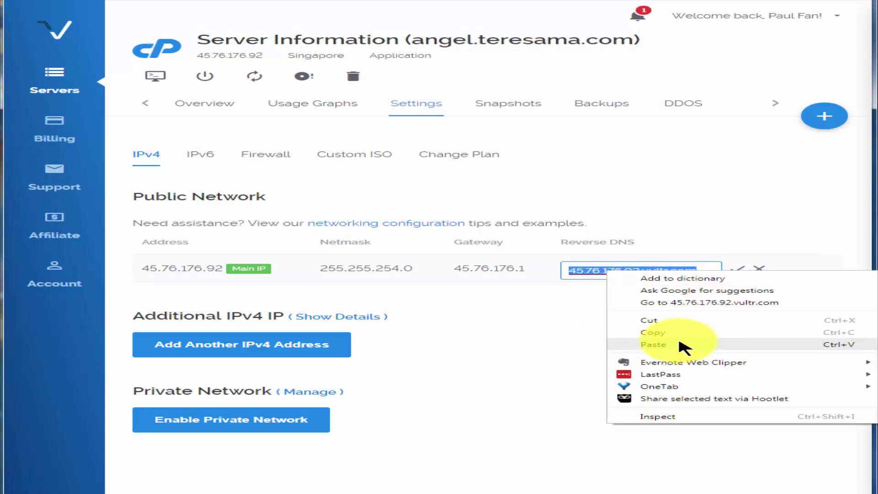
{"action": "left_click", "coordinate": [689, 345]}
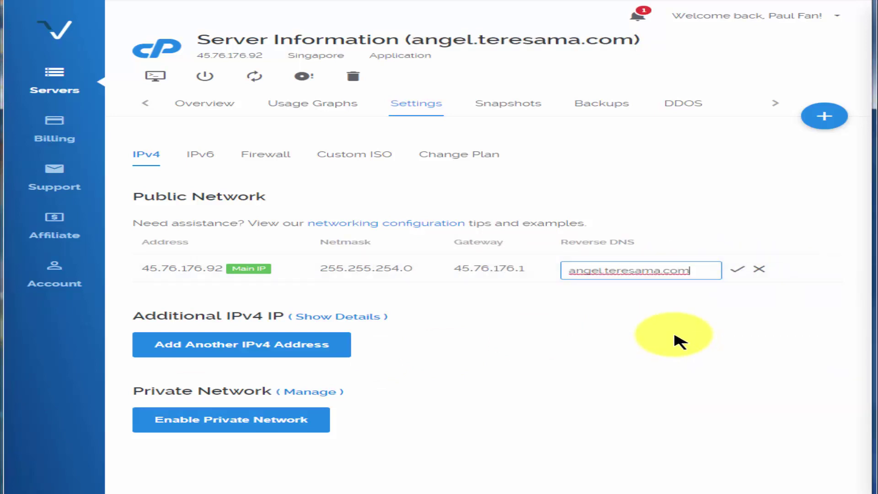
{"action": "left_click", "coordinate": [737, 270]}
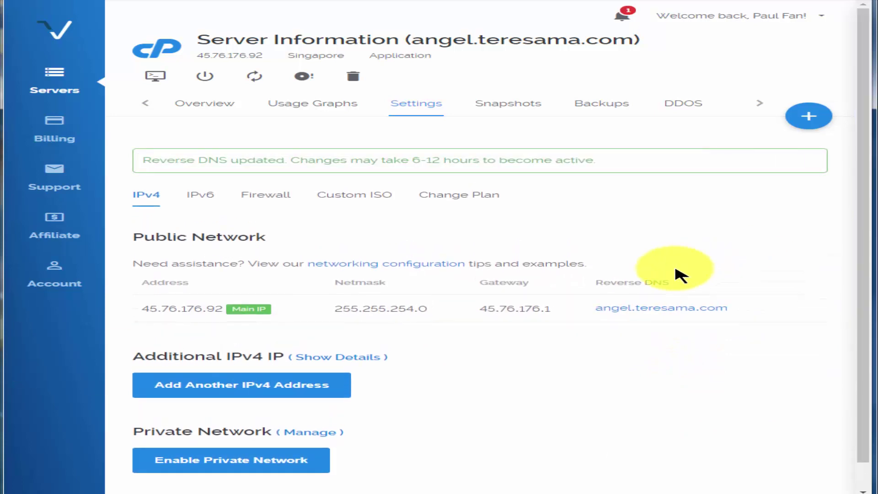